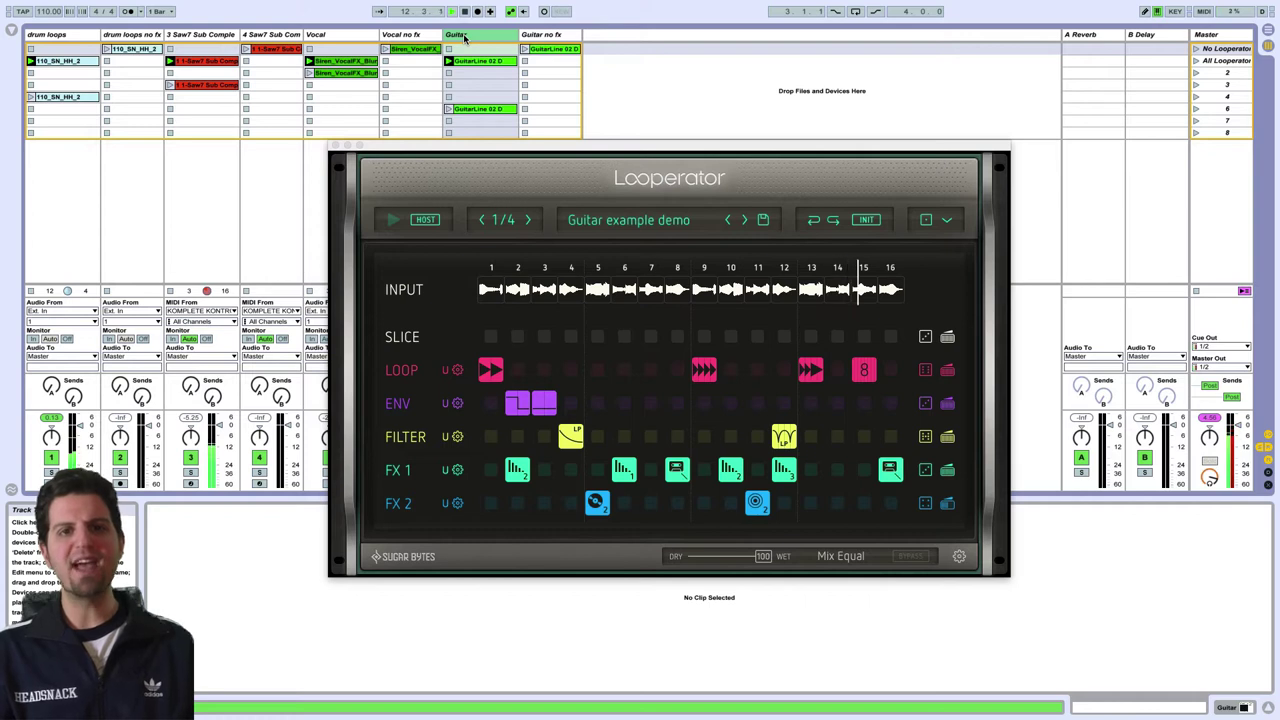
Step: Stop the Guitar example demo playback and bring up the Guitar track's Looperator
key("space")
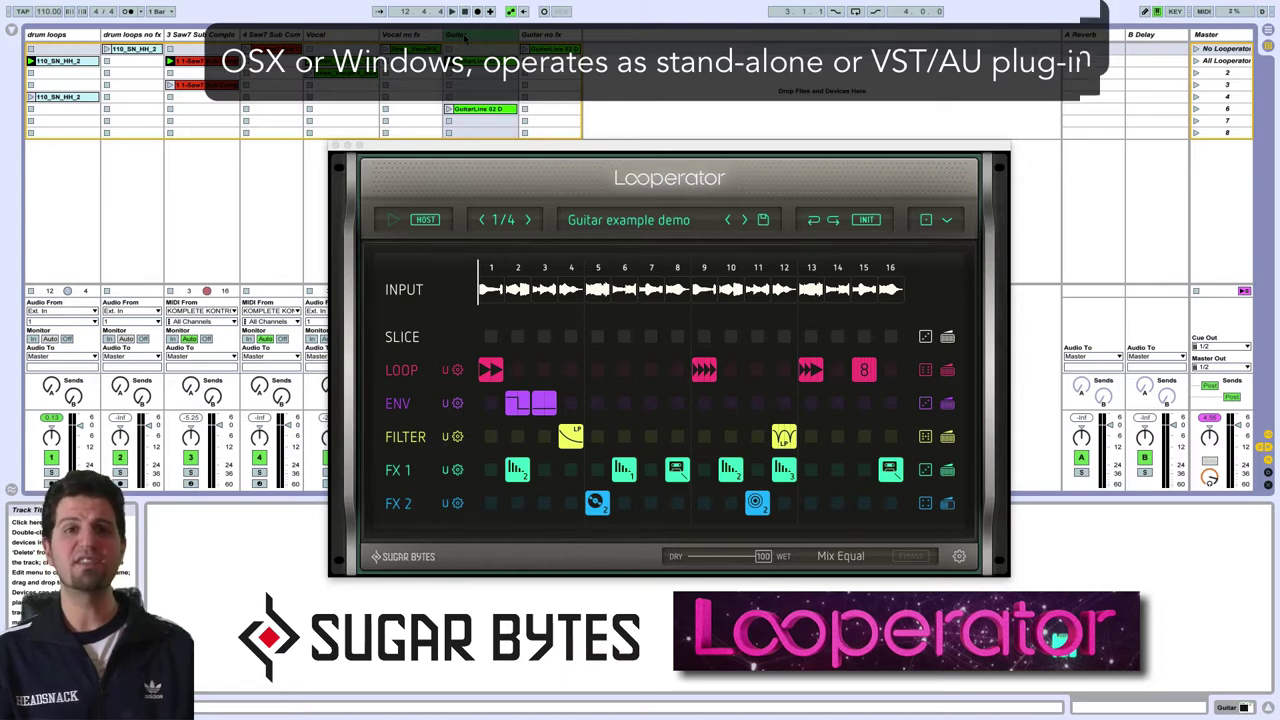
left_click(464, 38)
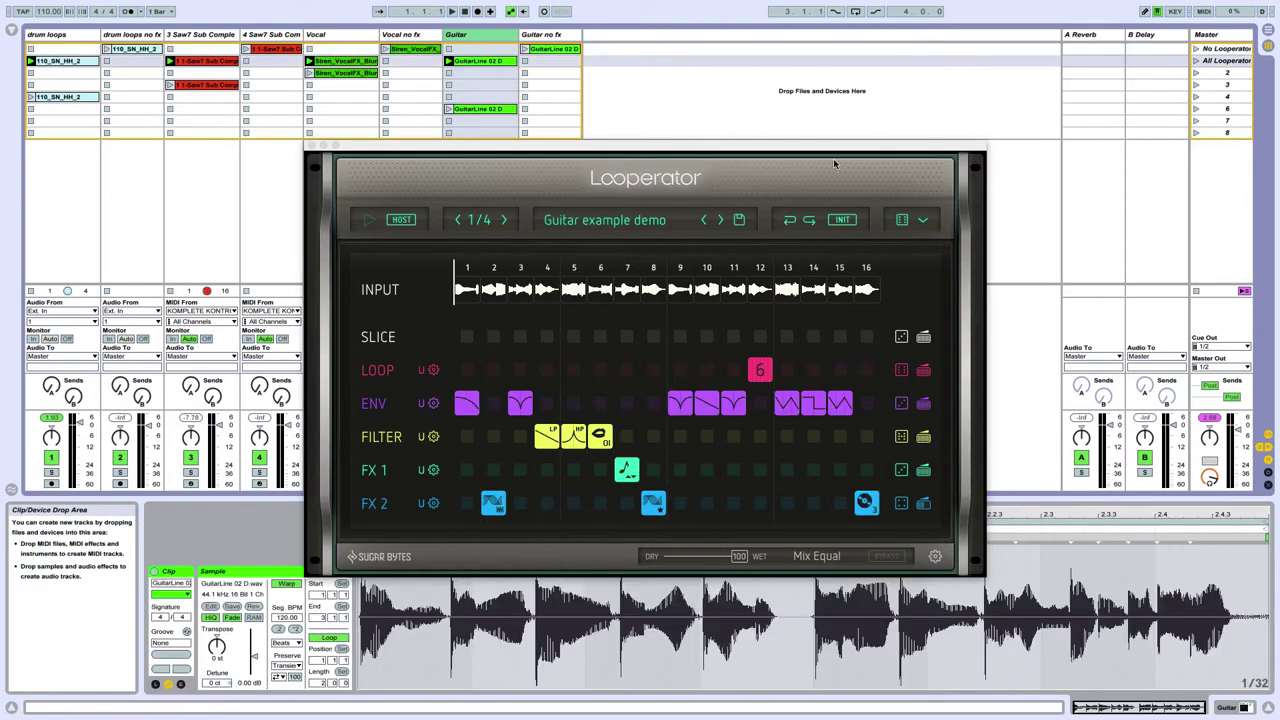
Step: Preview the Saw7, Siren_VocalFX and GuitarLine 02 D clips, then launch No Looperator and All Looperator scenes
left_click(285, 50)
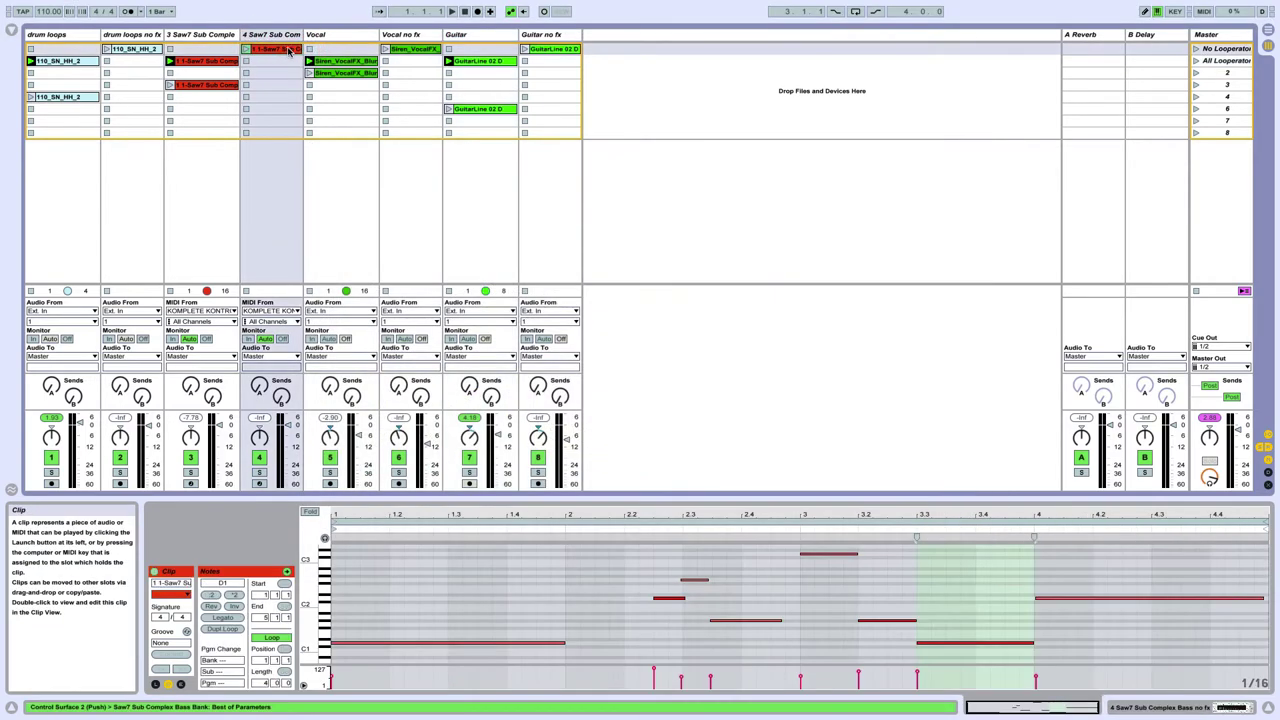
left_click(411, 50)
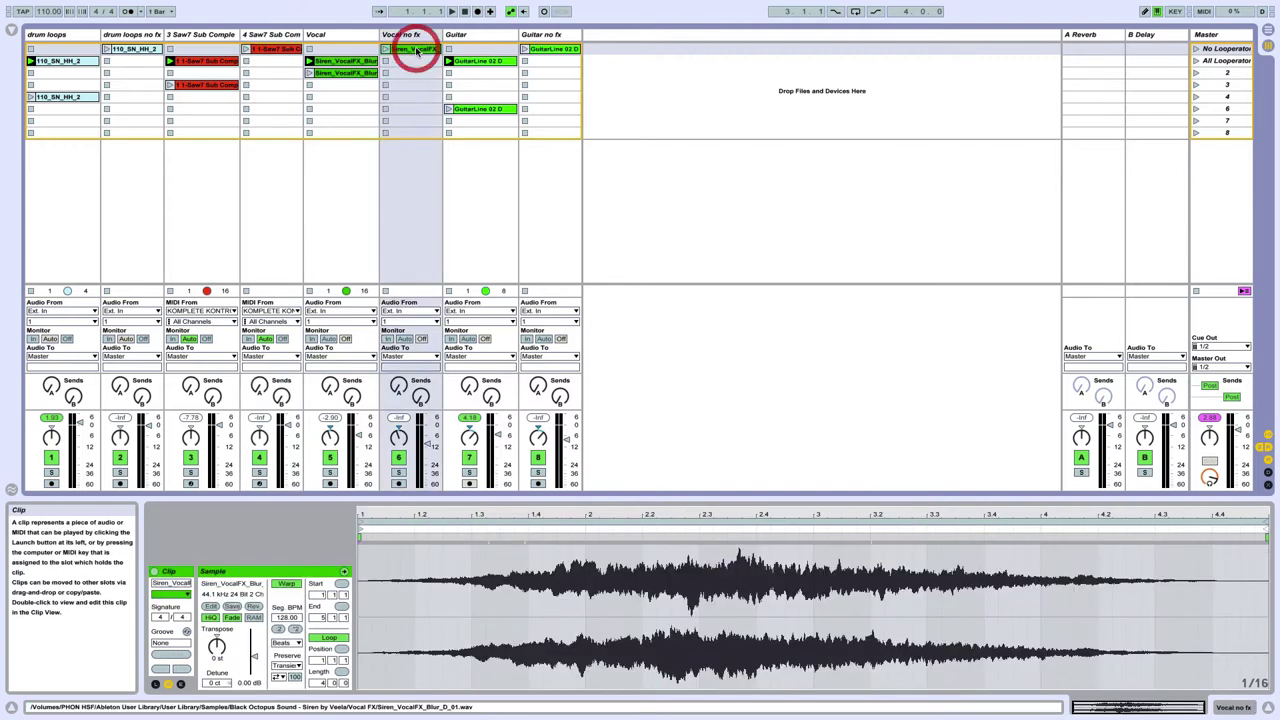
left_click(537, 50)
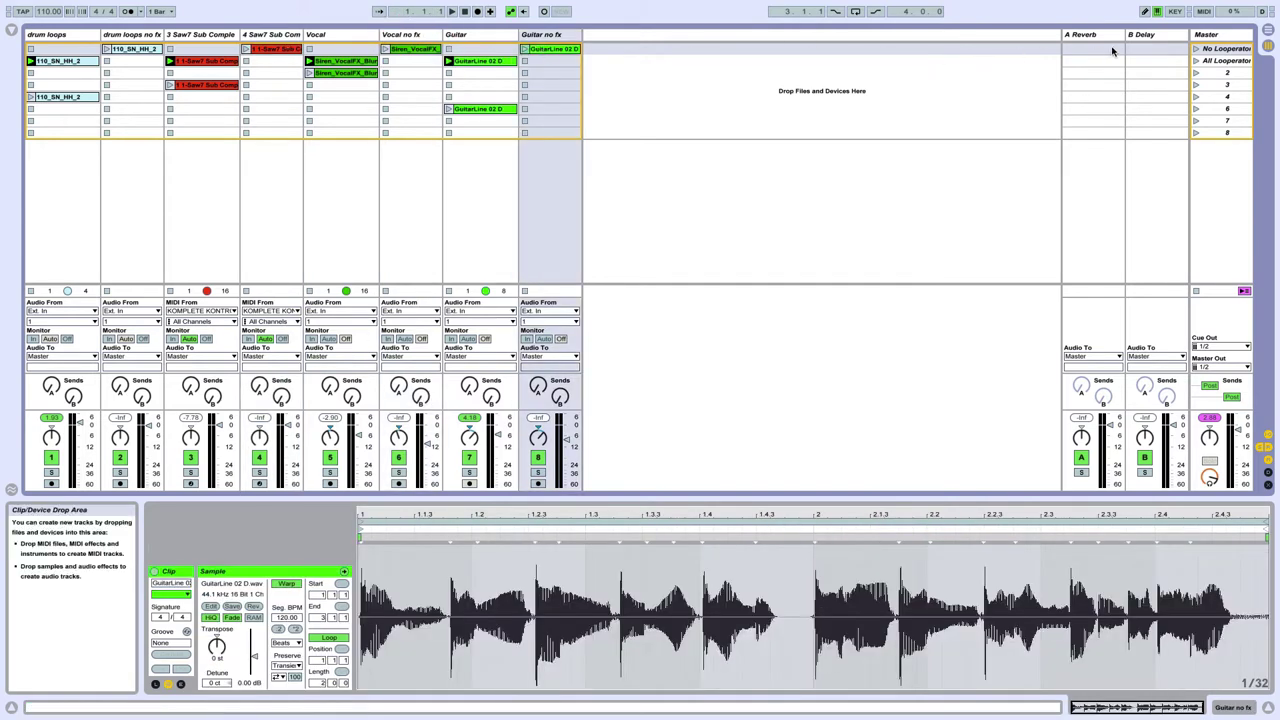
left_click(1197, 49)
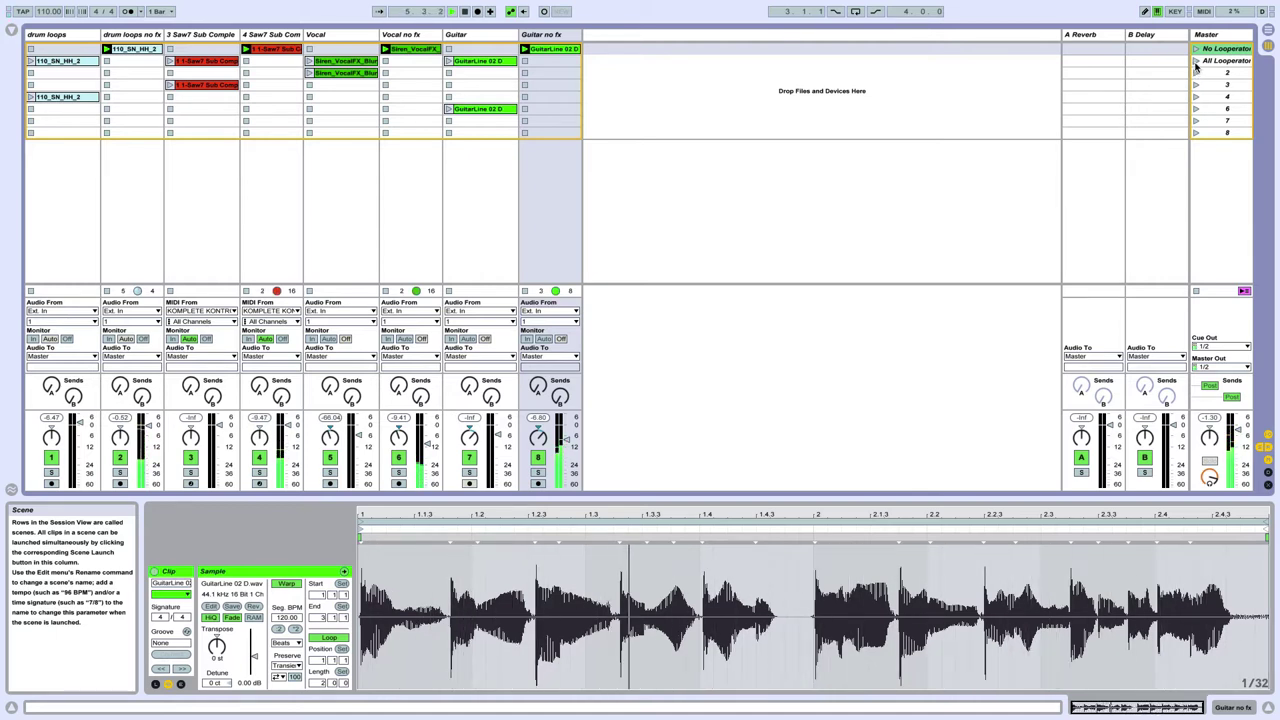
left_click(1196, 62)
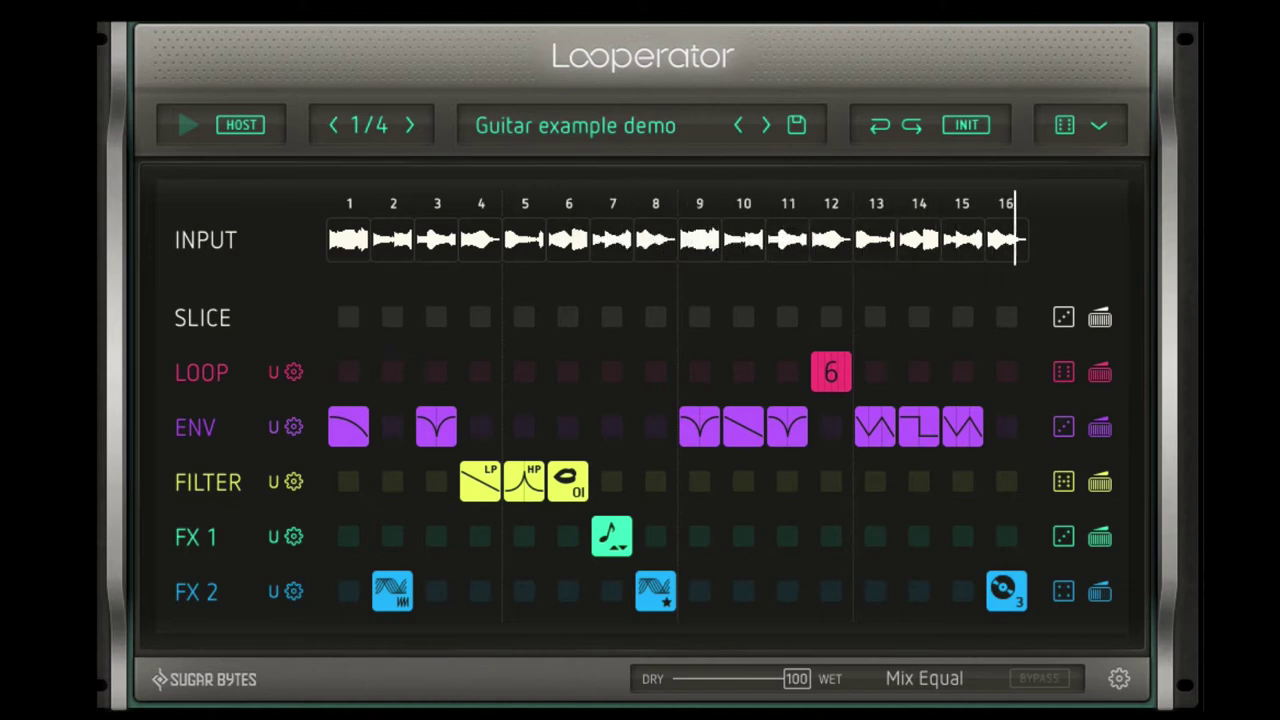
Step: Stop playback and view the Looperator presets on the Vocal, Saw7 and drum loops tracks
key("space")
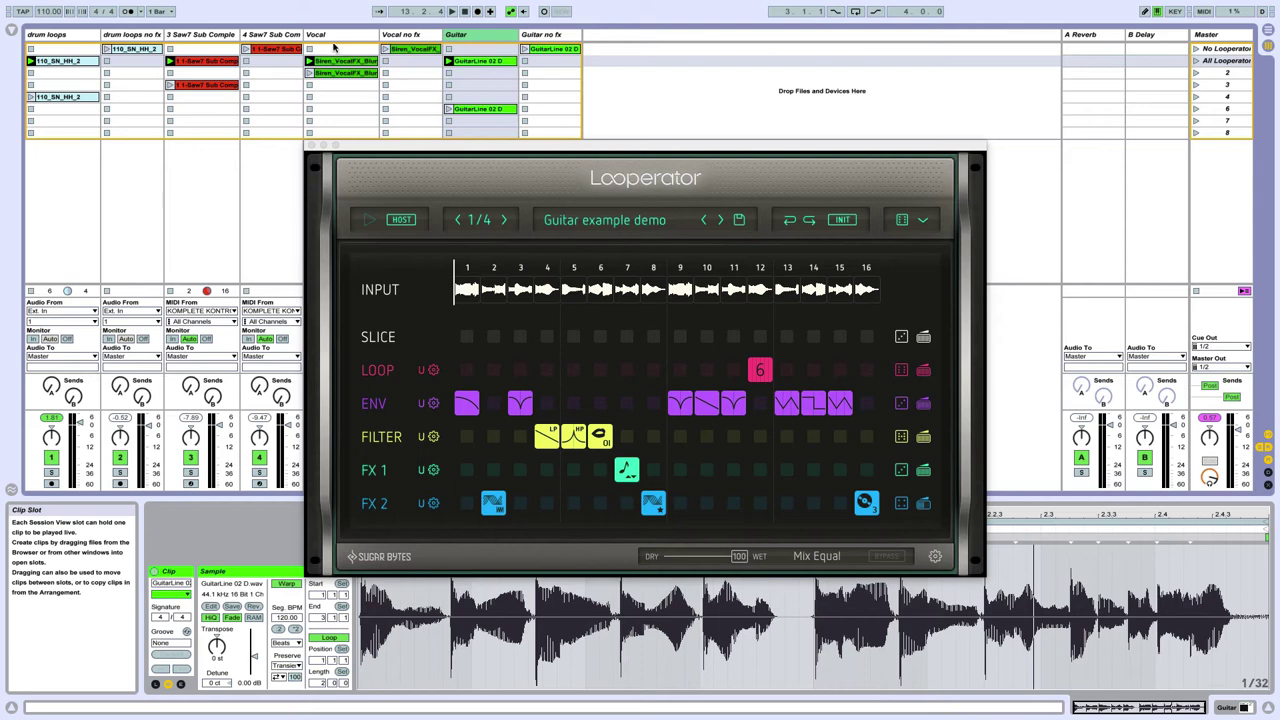
left_click(340, 34)
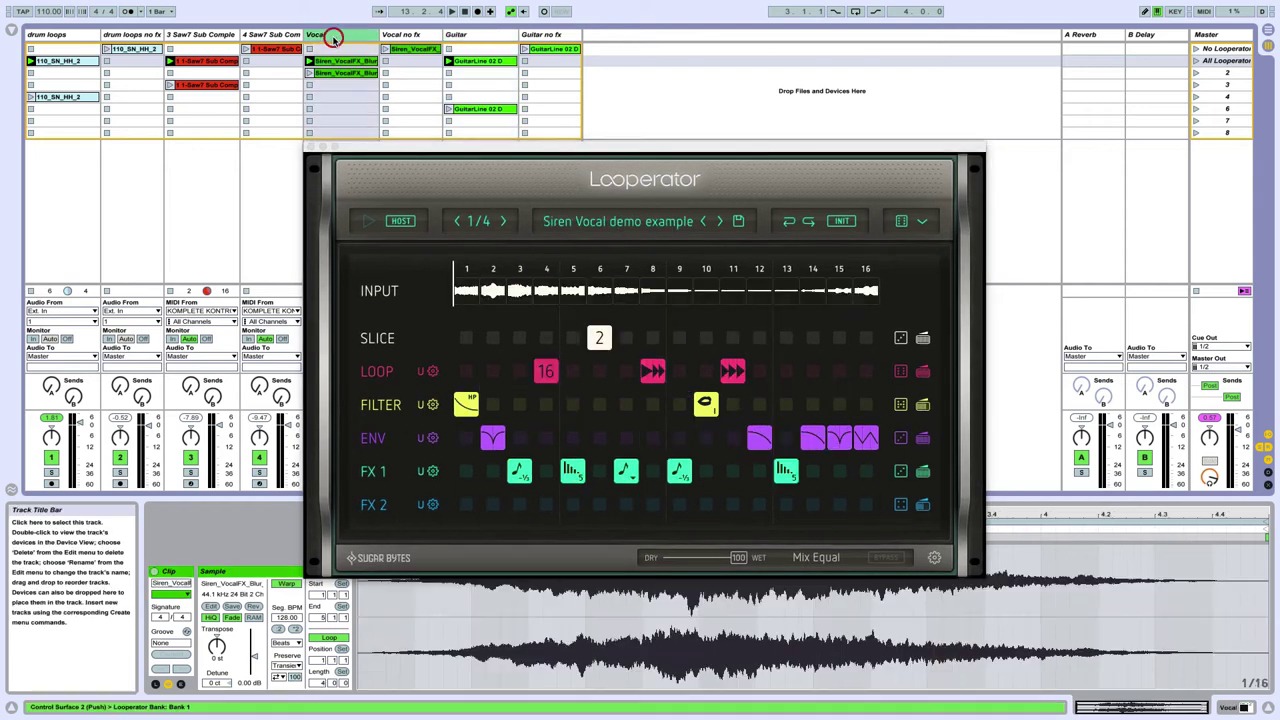
left_click(216, 36)
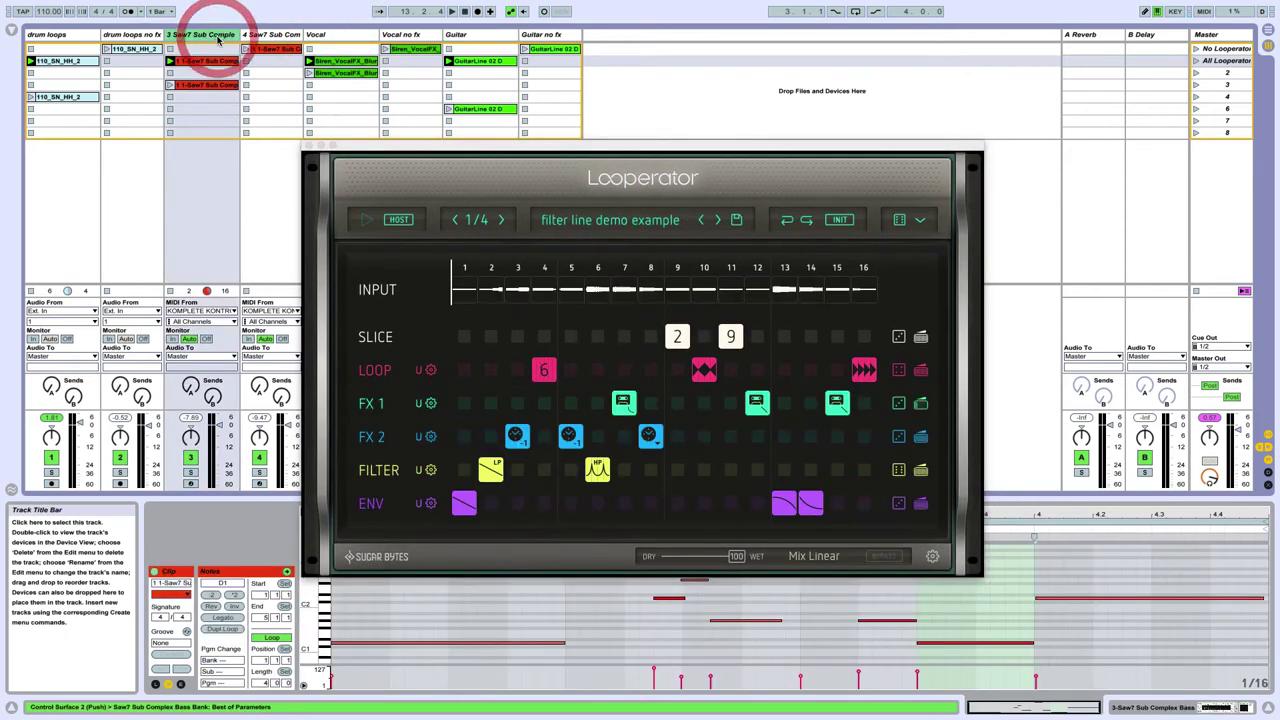
left_click(72, 36)
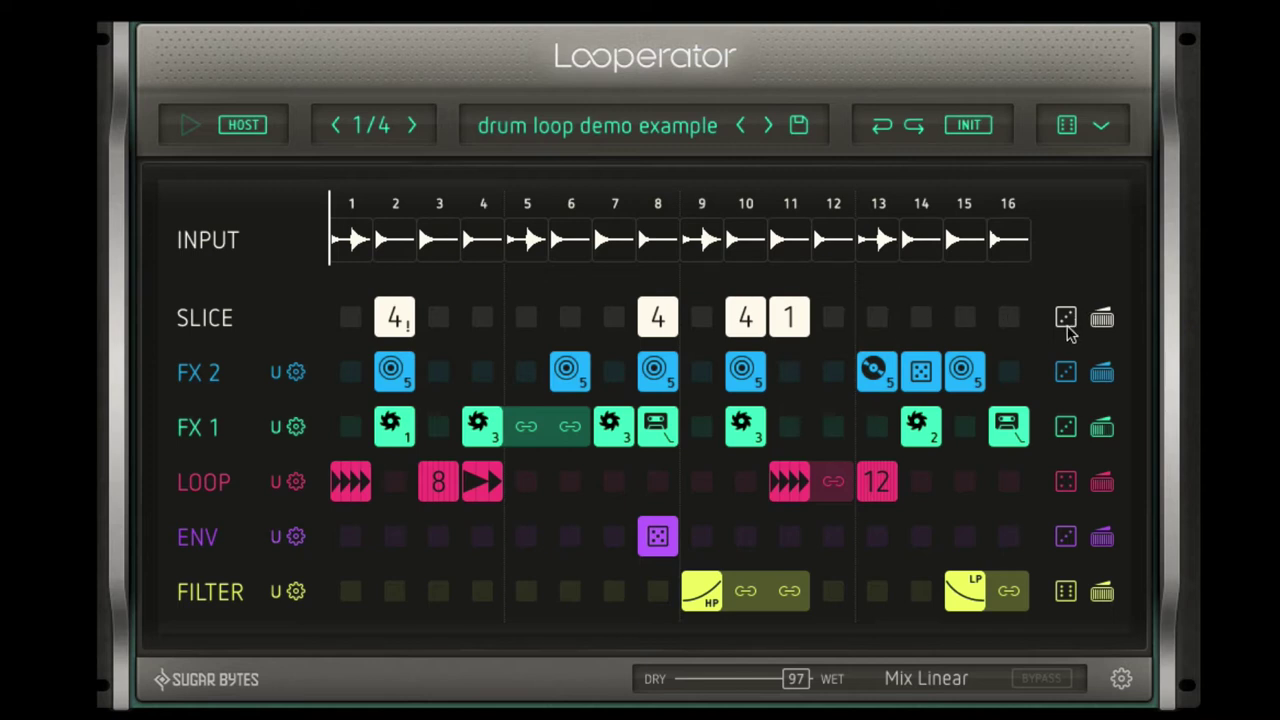
Step: Randomize the whole drum pattern three times, then re-randomize only the SLICE row twice
left_click(1068, 127)
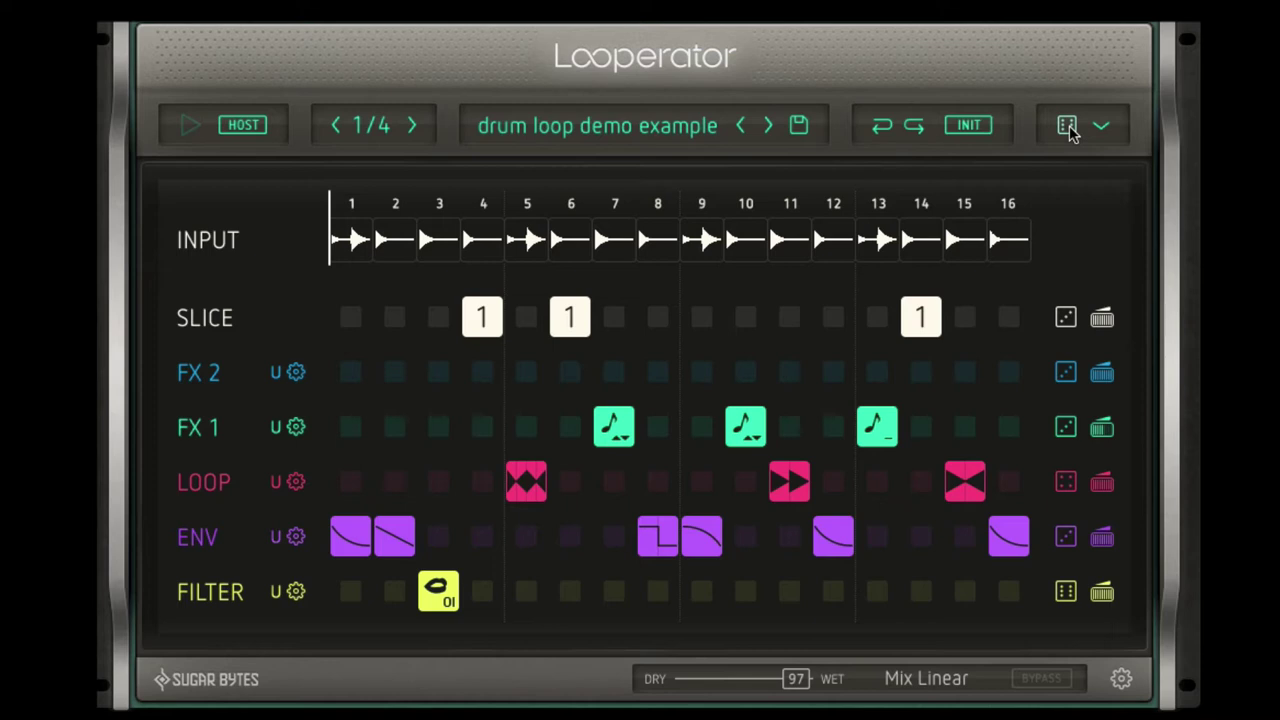
left_click(1068, 127)
left_click(1068, 127)
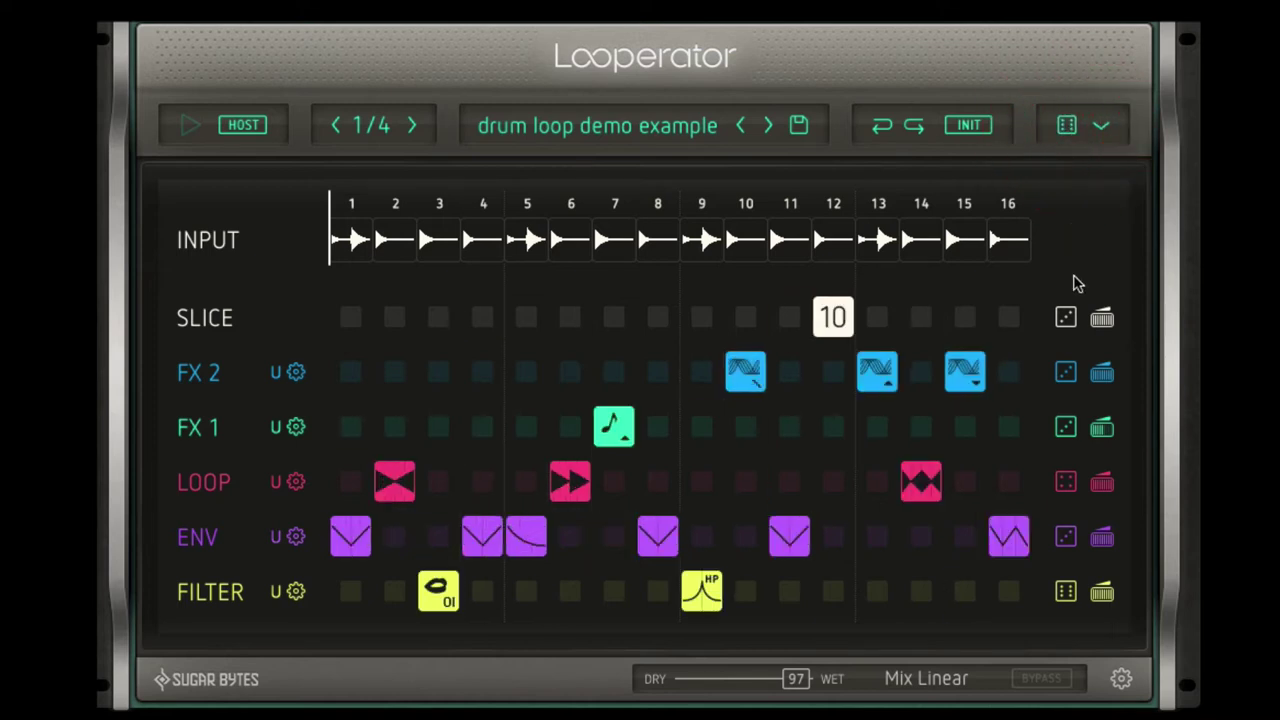
left_click(1068, 318)
left_click(1068, 318)
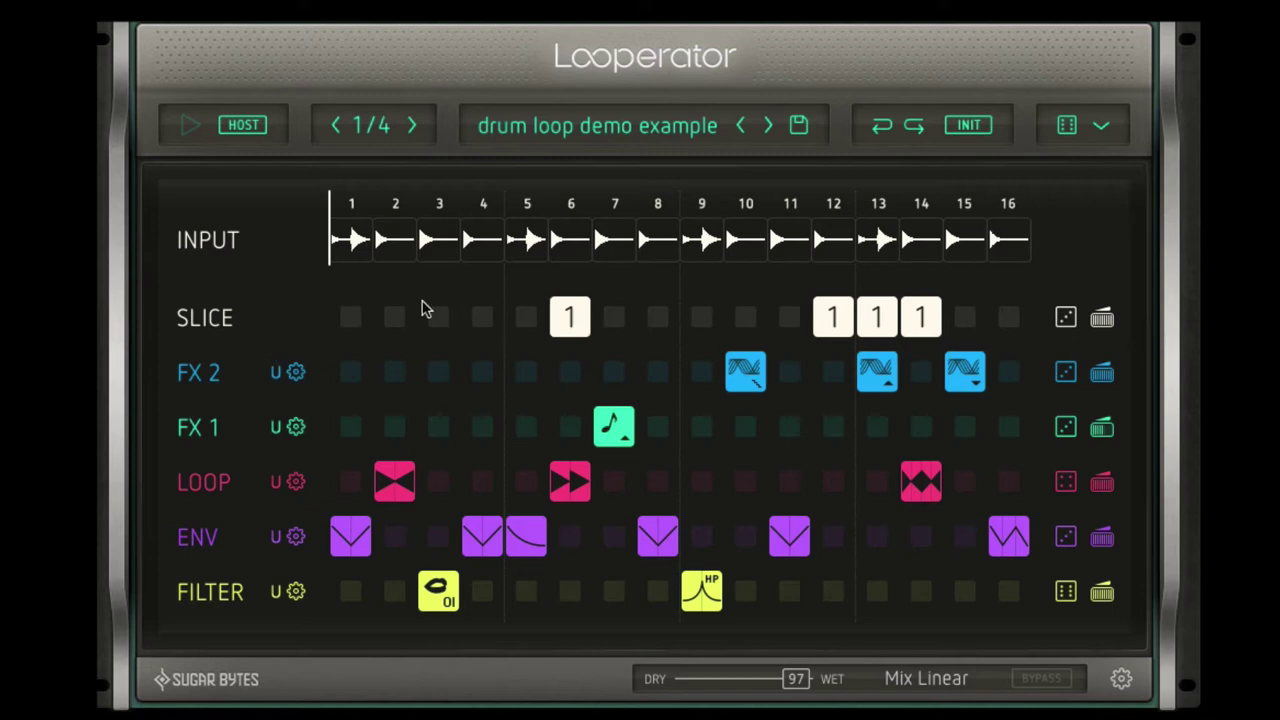
Step: Undo and redo back to an earlier random pattern variation and play it
left_click(880, 130)
left_click(880, 130)
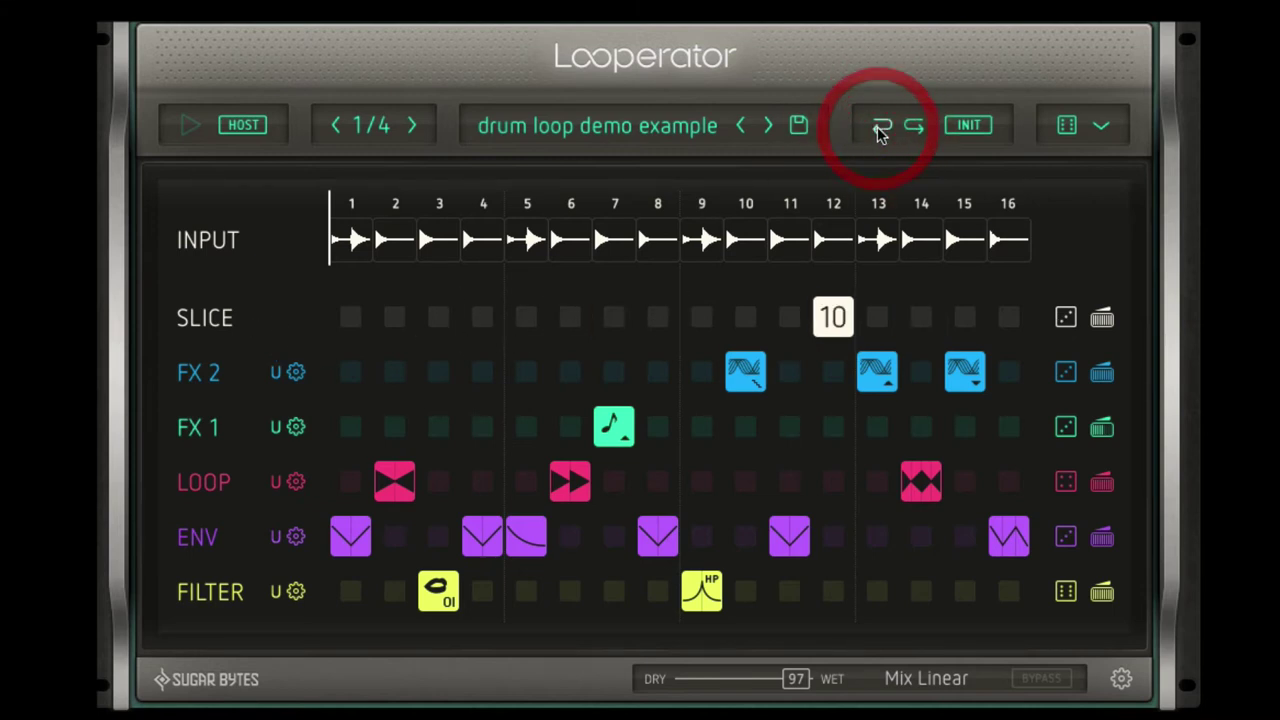
left_click(880, 130)
left_click(880, 130)
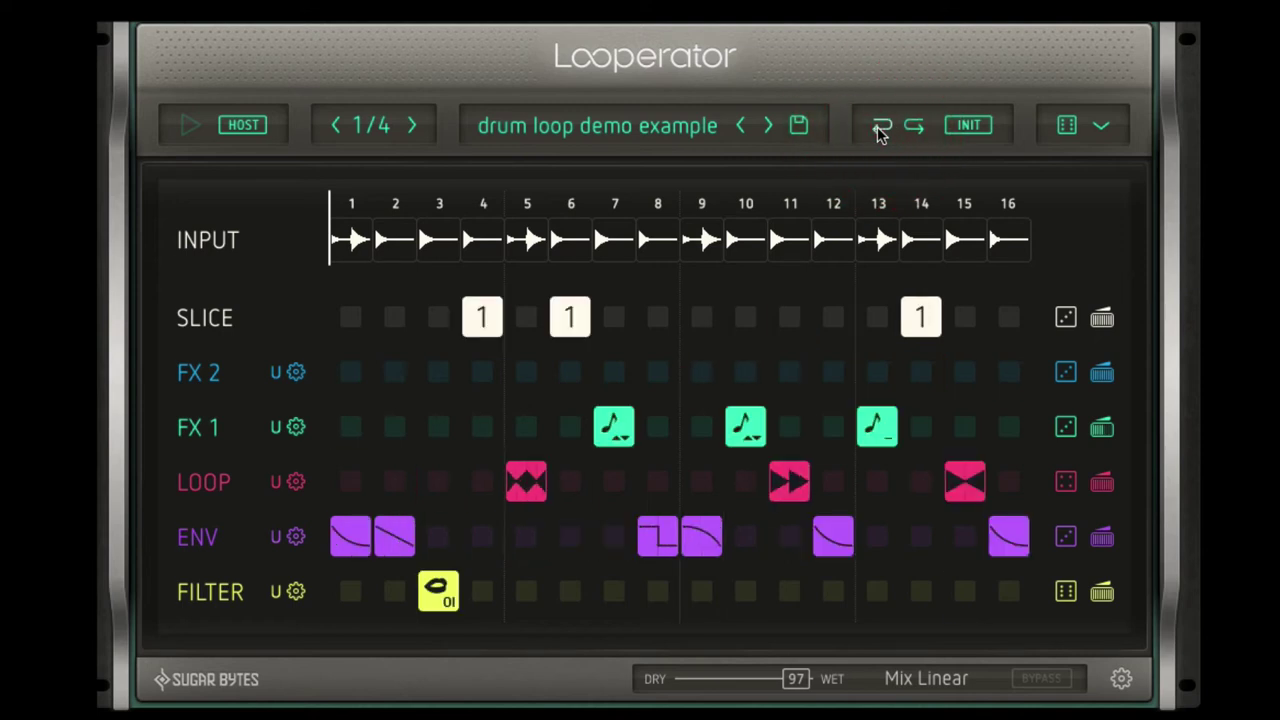
left_click(916, 128)
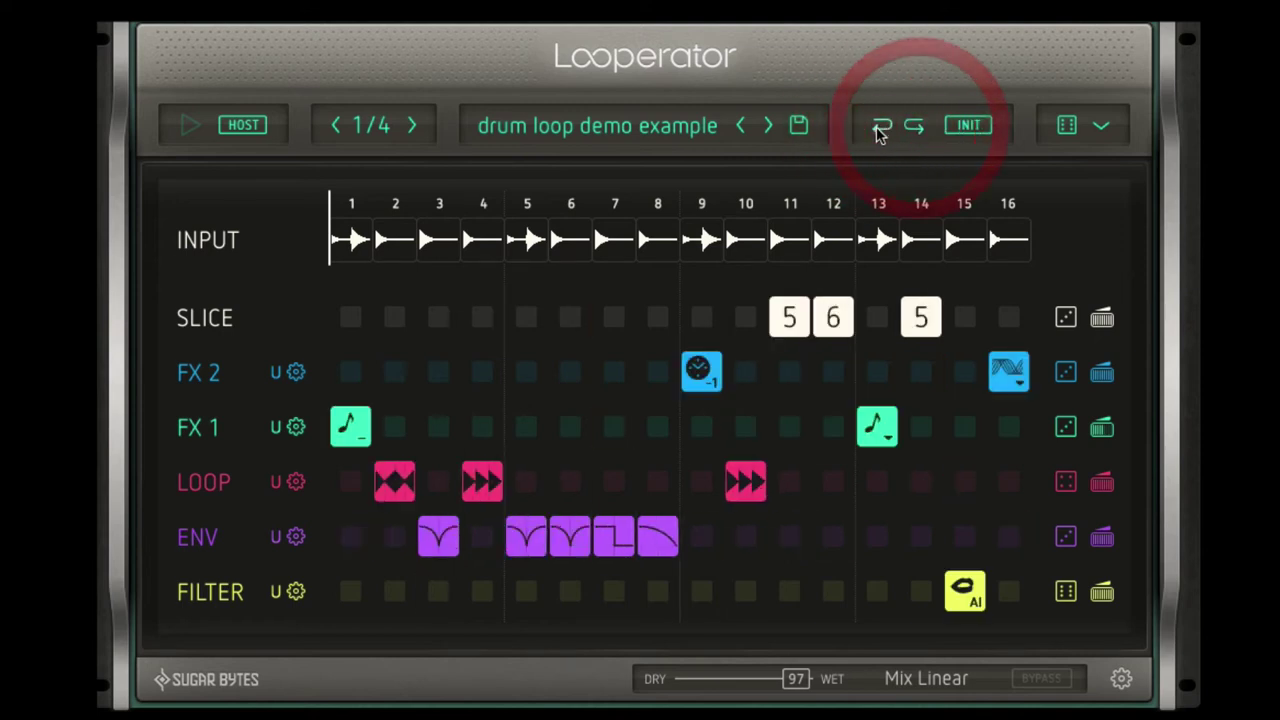
left_click(881, 127)
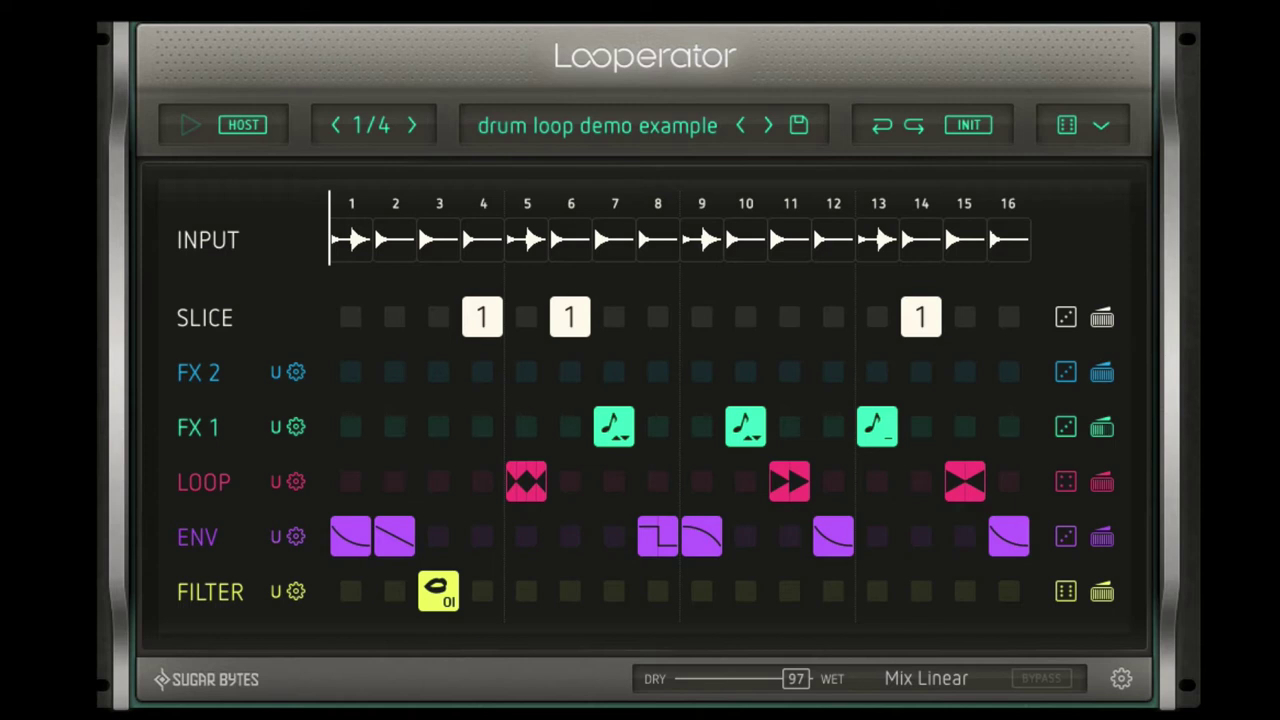
key("space")
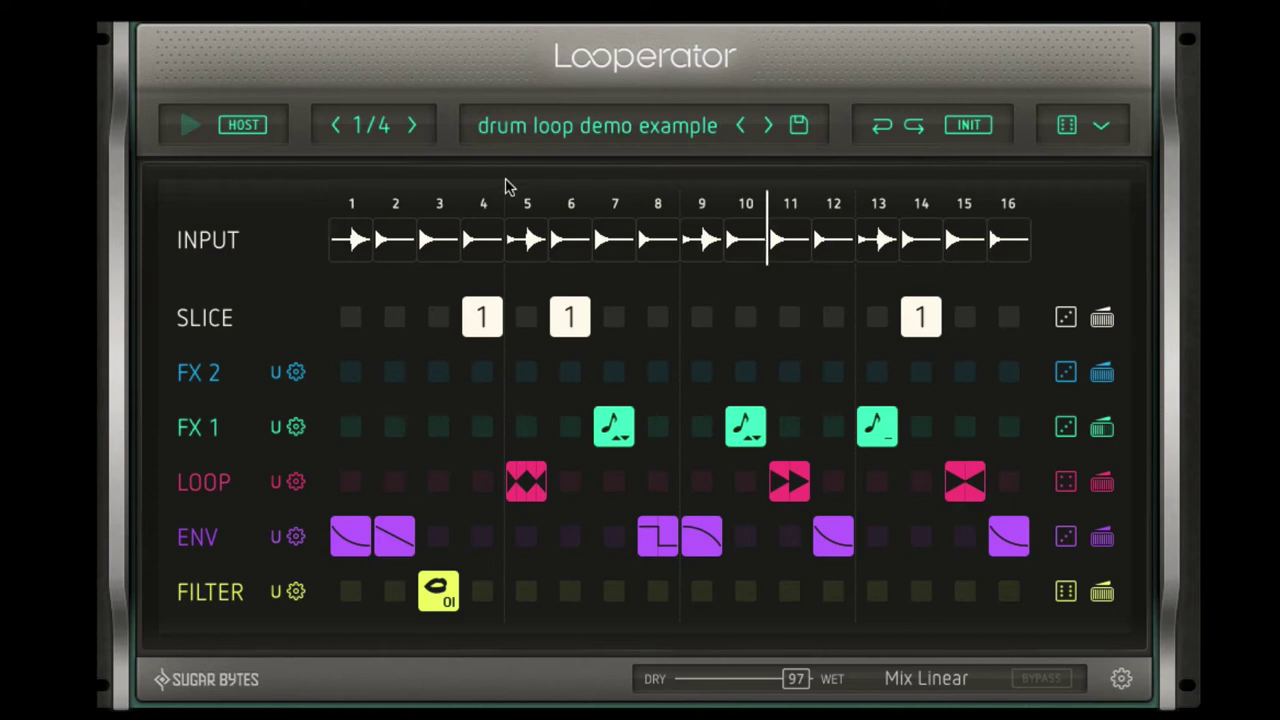
Step: Load the filter line demo example preset, then reload drum loop demo example from the browser
left_click(651, 126)
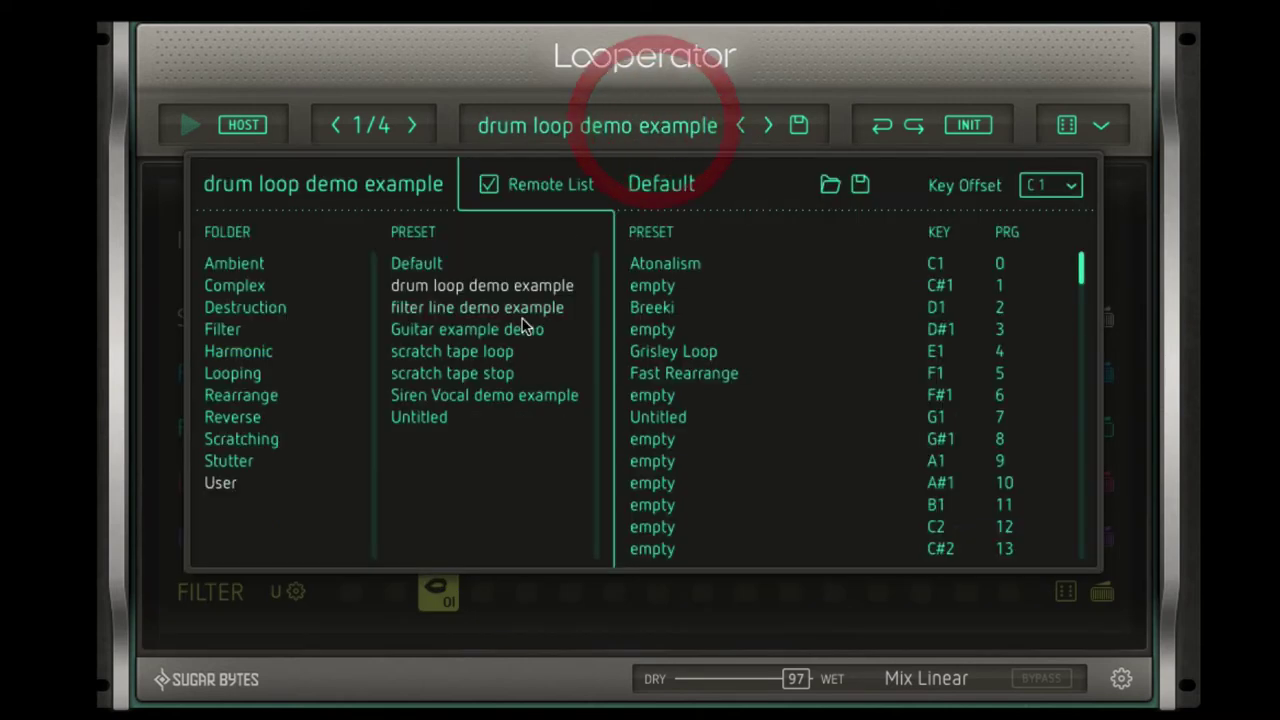
left_click(492, 310)
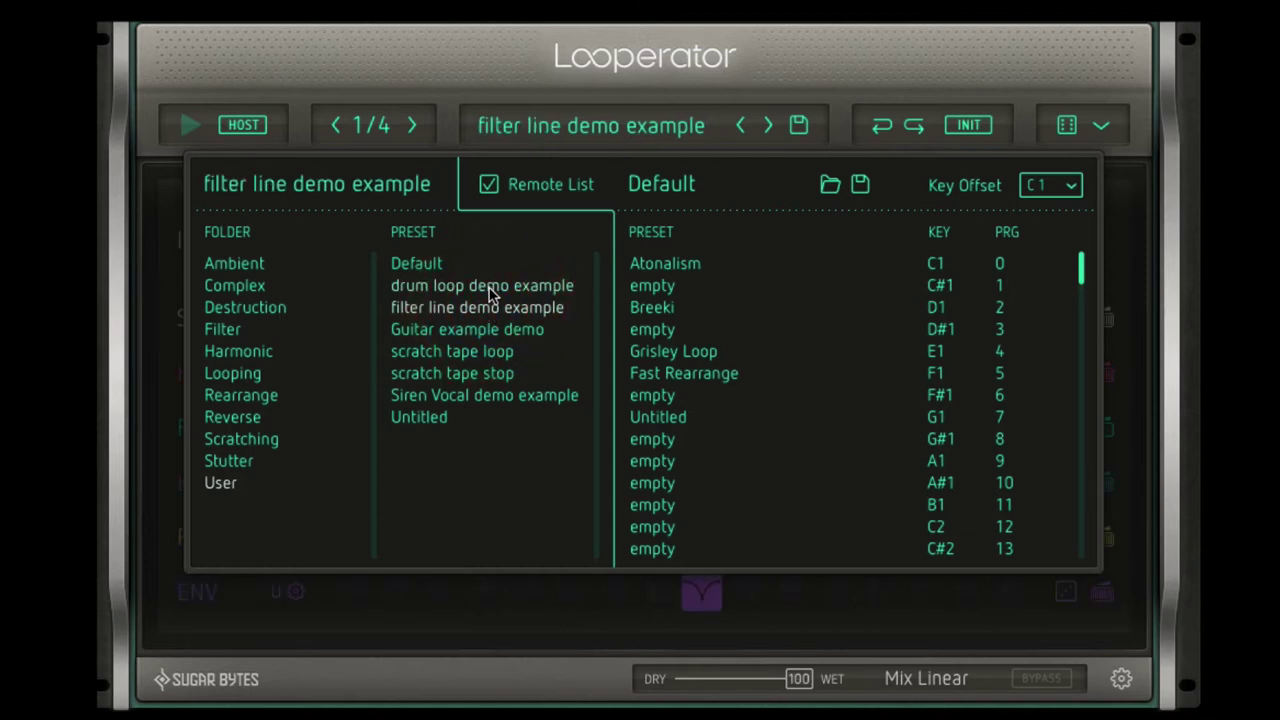
left_click(488, 287)
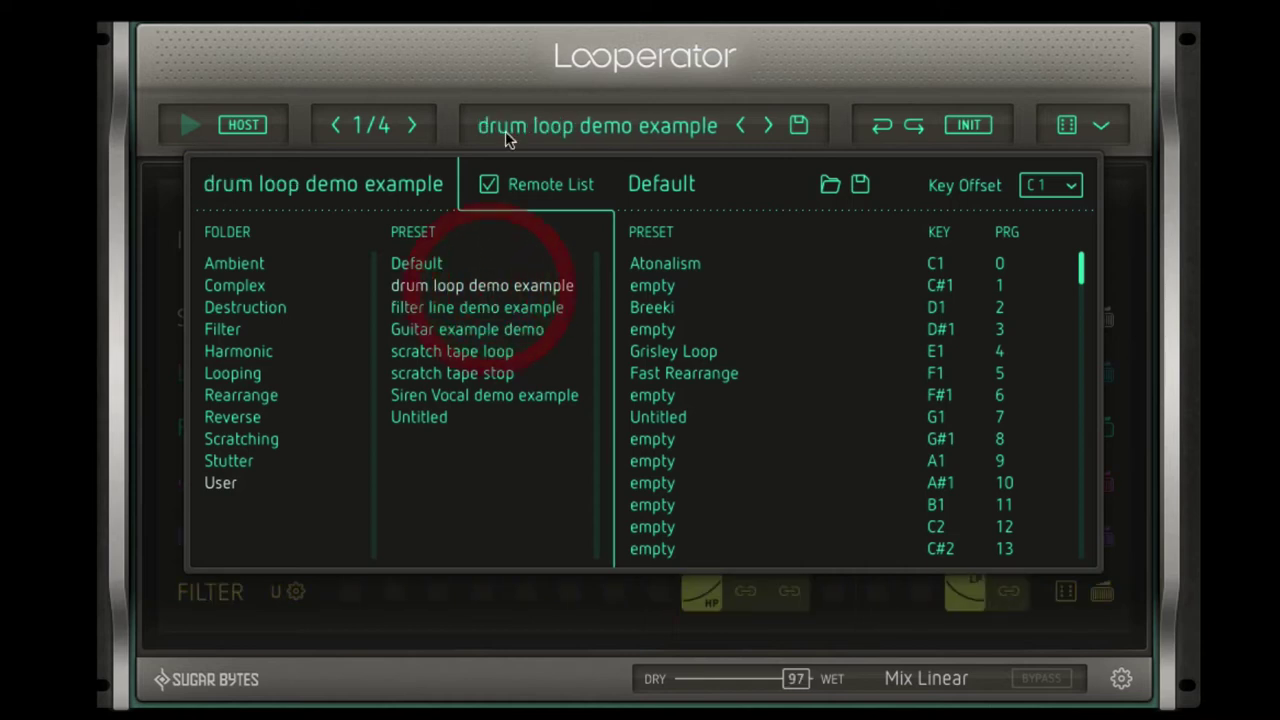
left_click(561, 133)
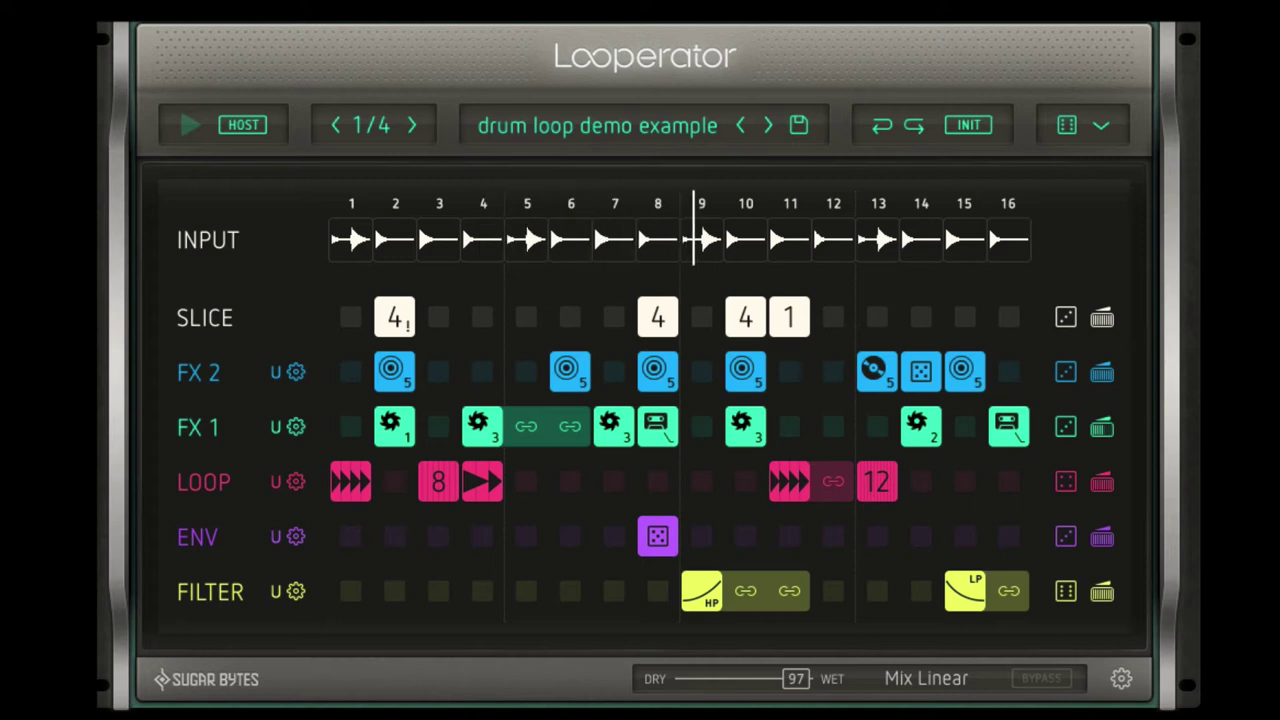
Step: Set SLICE steps 1, 3 and 4 to slice 4 and play the edited drum pattern
key("space")
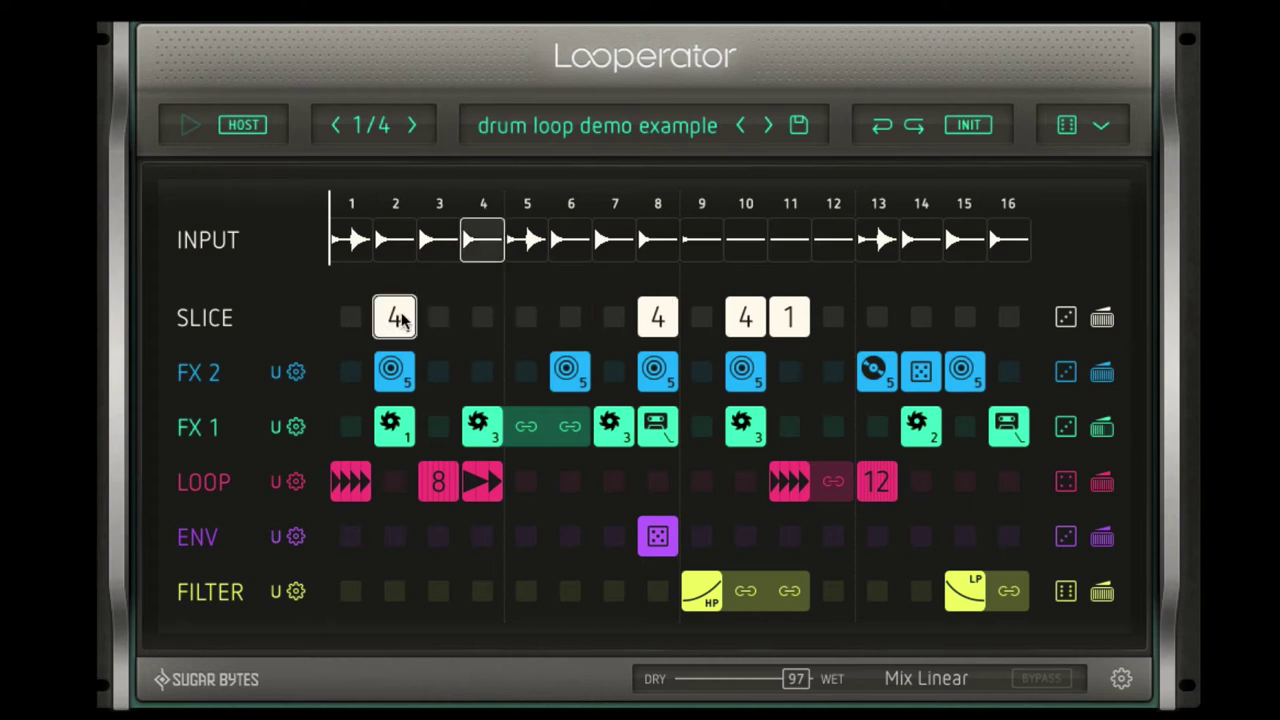
left_click(352, 322)
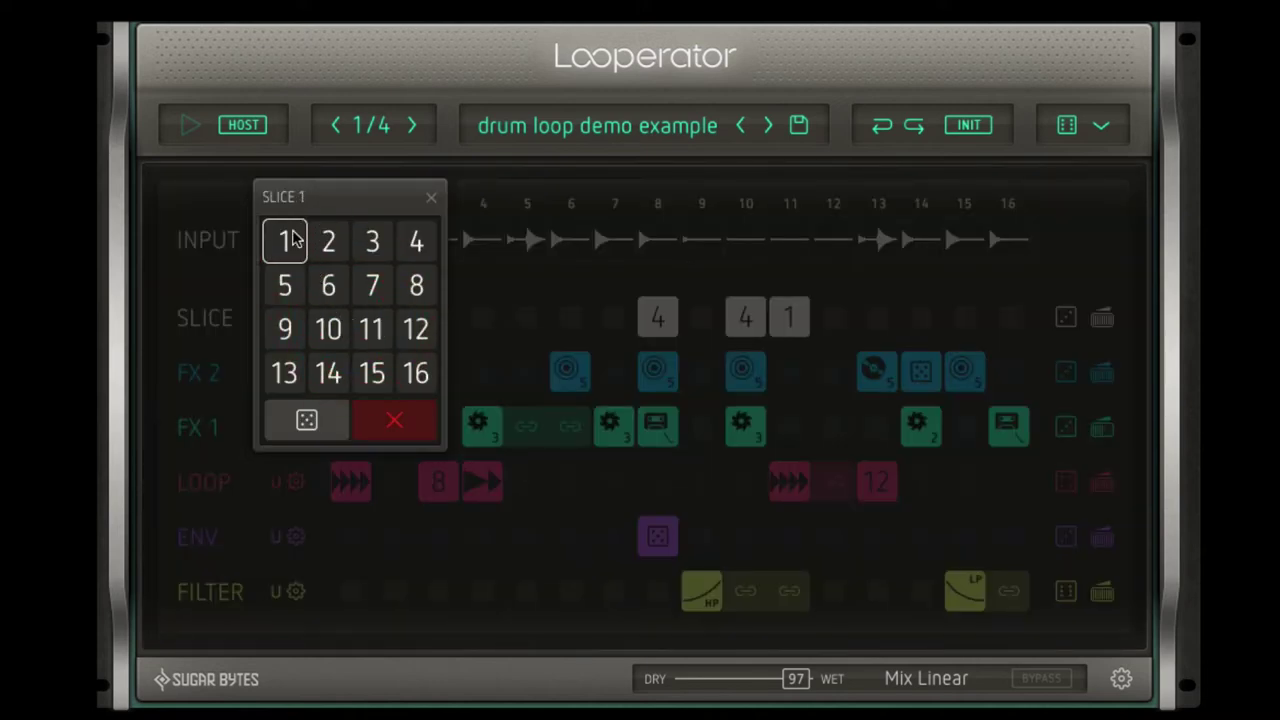
left_click(414, 241)
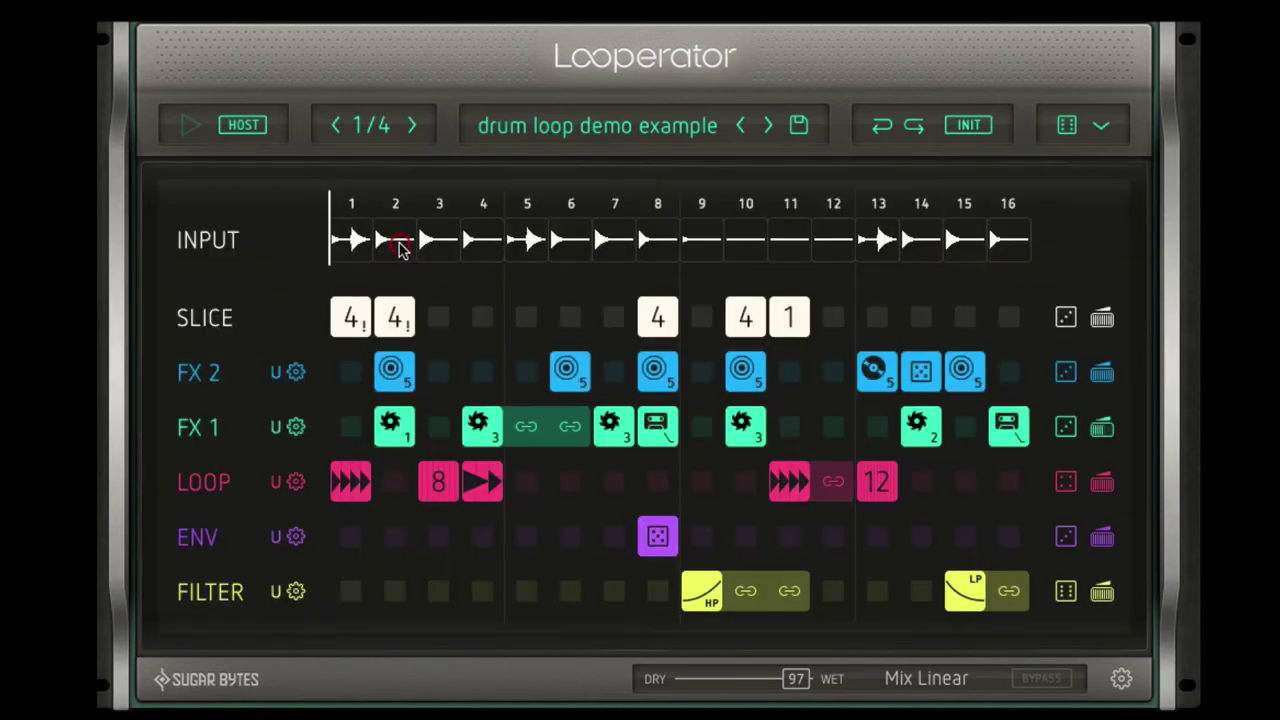
left_click(450, 307)
left_click(512, 232)
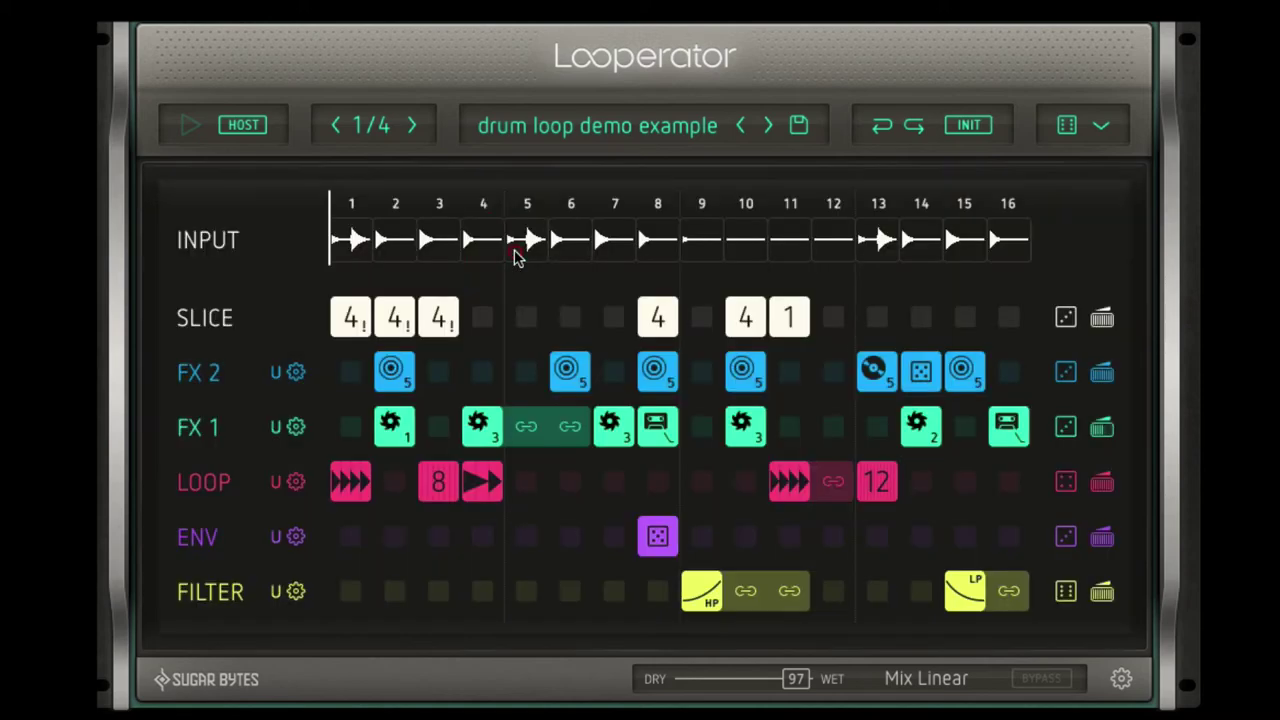
left_click(484, 317)
left_click(563, 231)
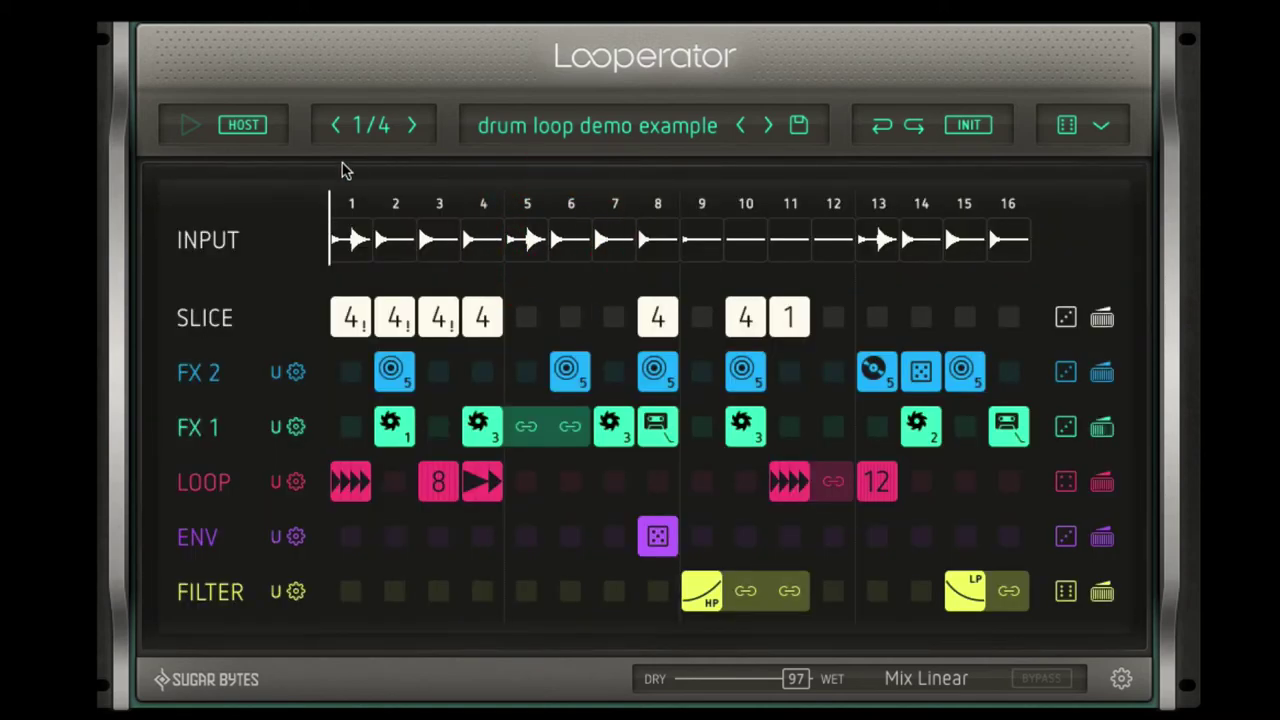
key("space")
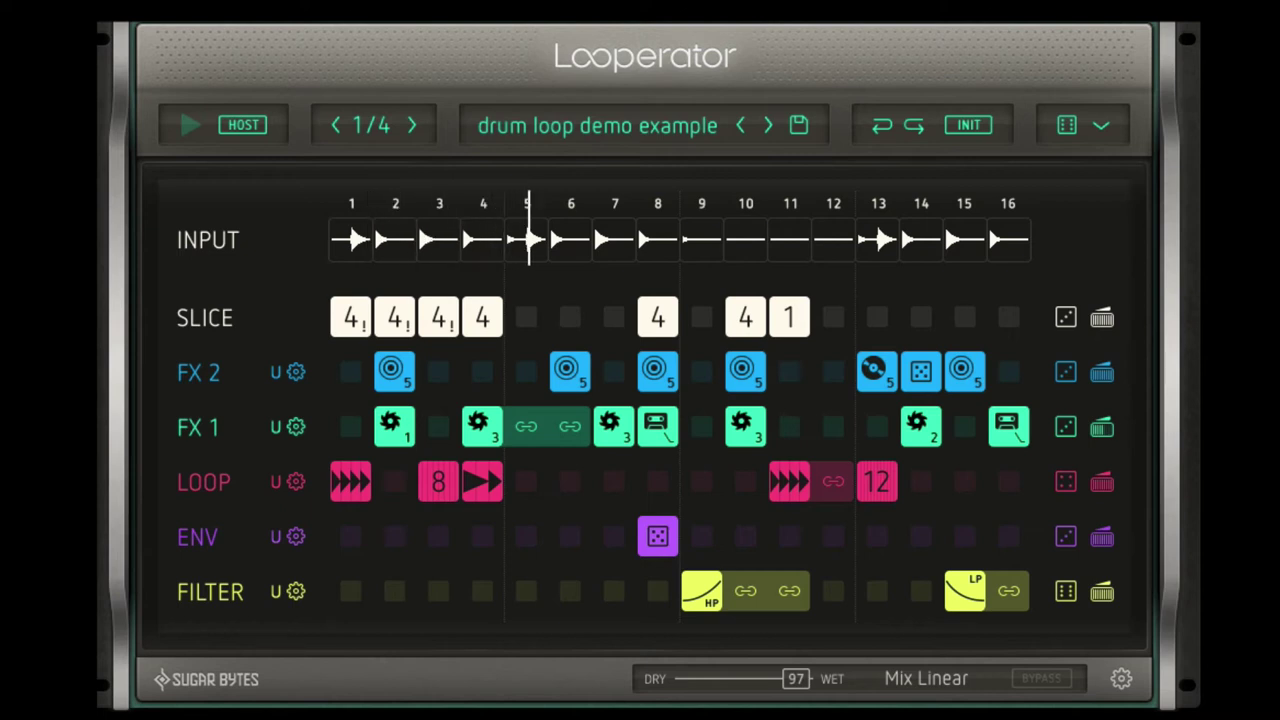
Step: Stop playback and inspect FX 2 step 2's effect choices without changing anything
key("space")
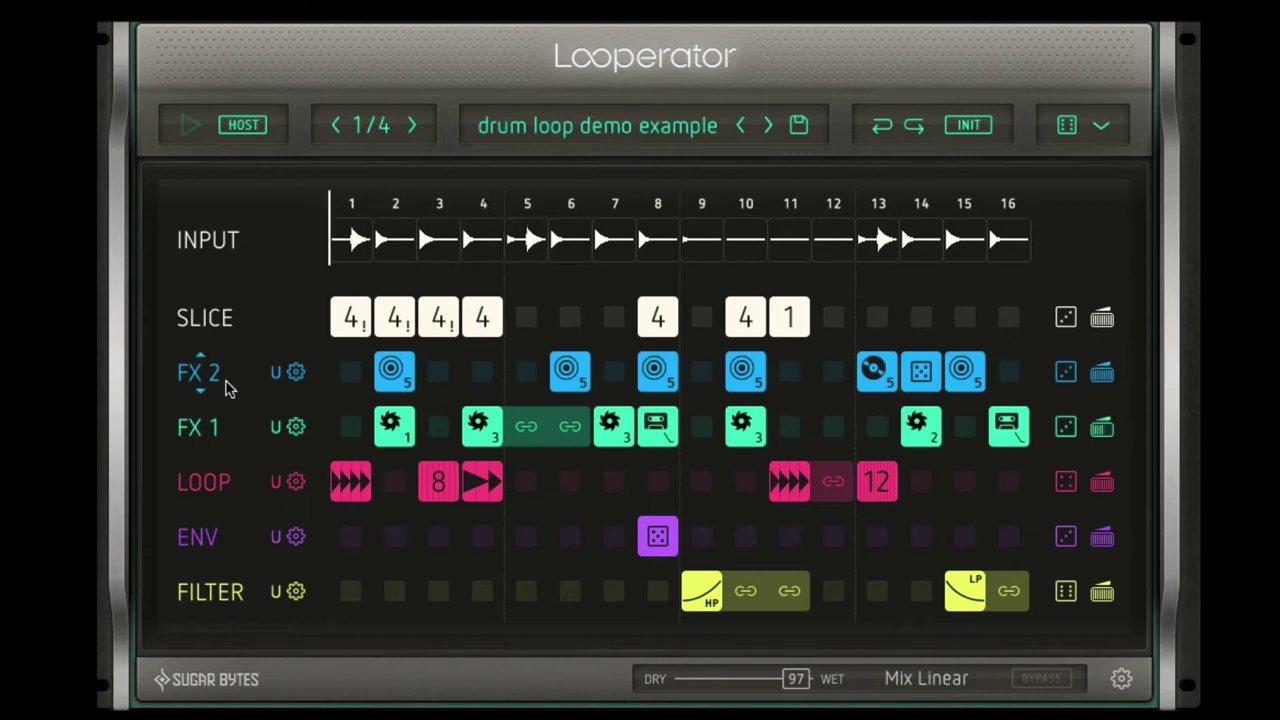
left_click(395, 377)
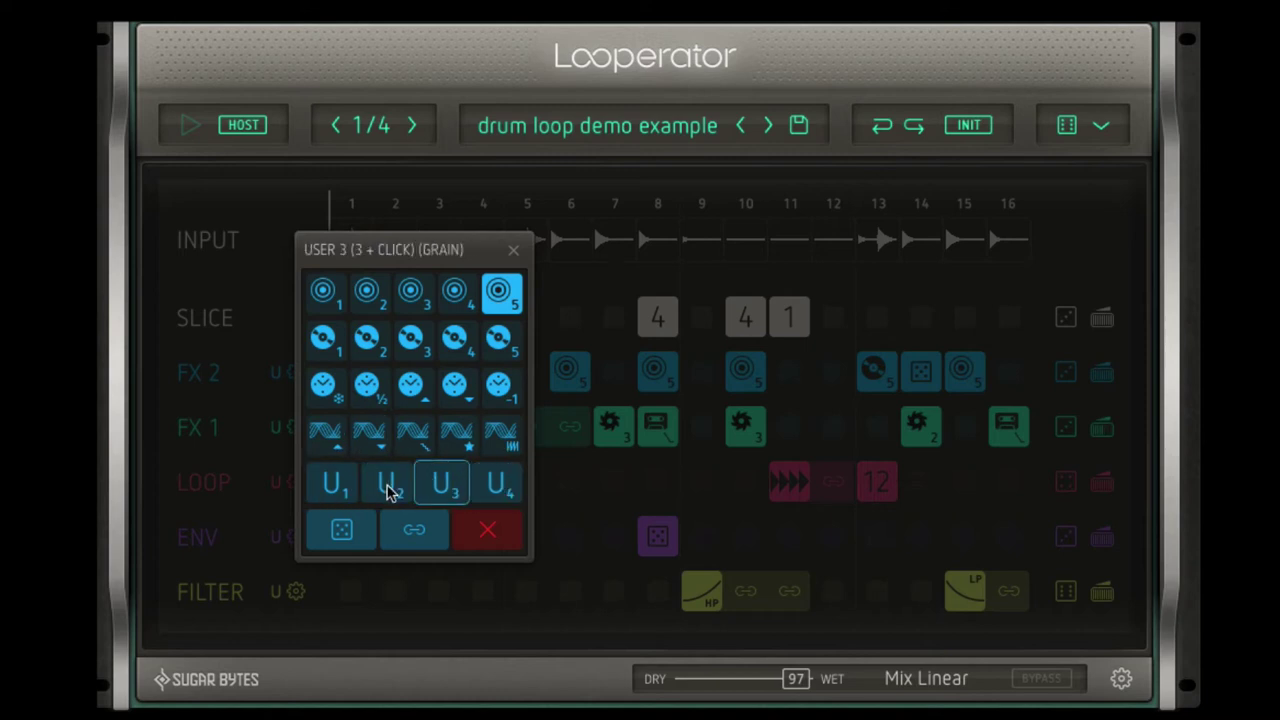
left_click(513, 252)
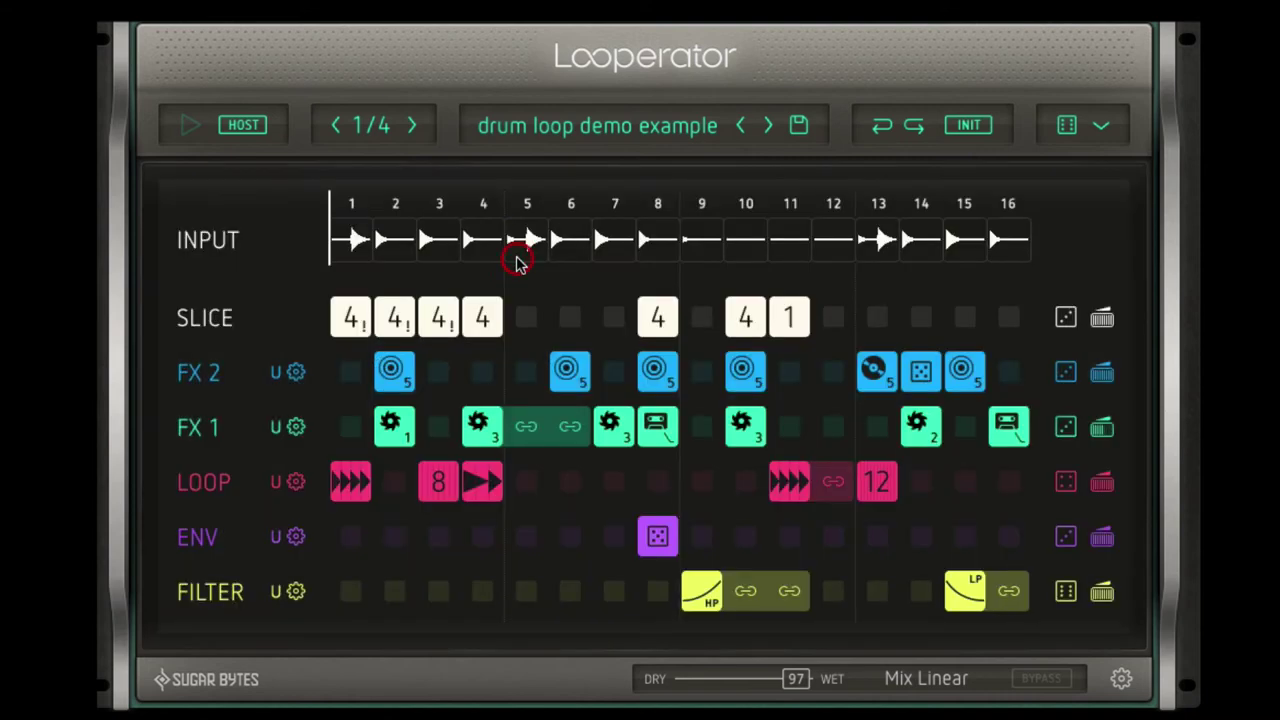
Step: Set the FX 2 user delay to DelayL 1/16 and DelayR 1/2 with slightly more Feedback
left_click(296, 373)
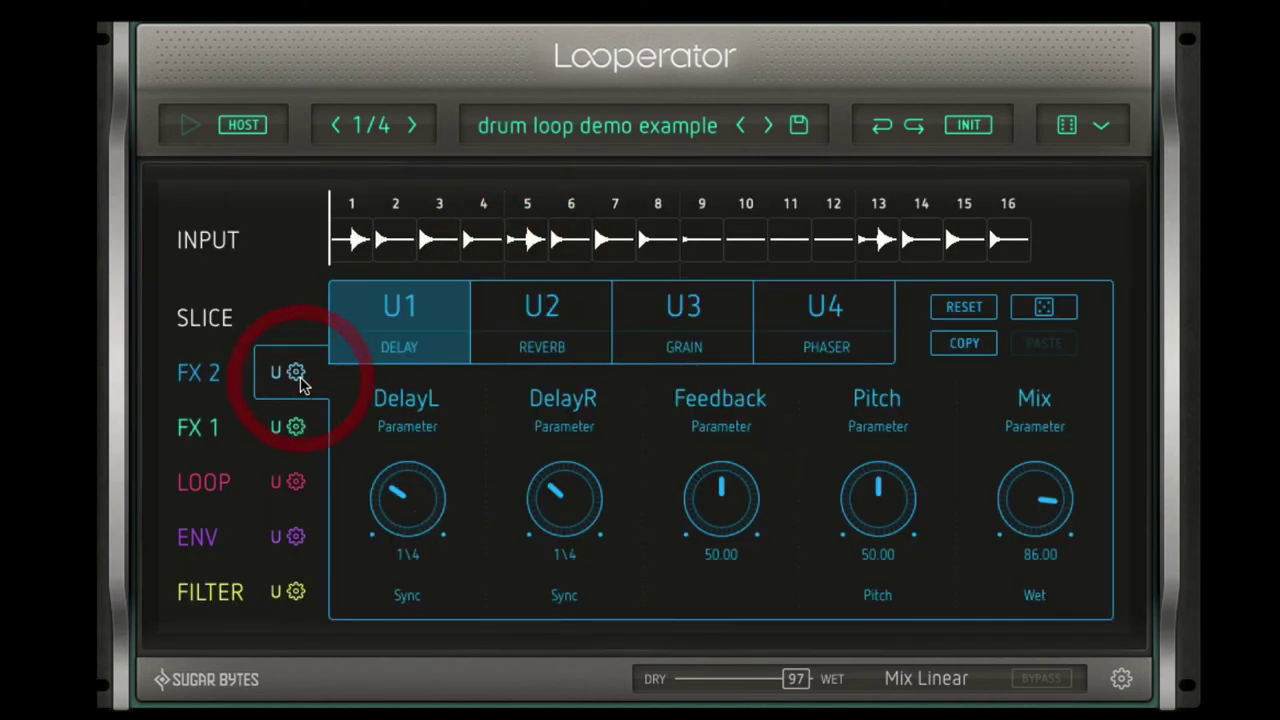
left_click_drag(397, 492, 391, 424)
left_click_drag(553, 497, 547, 532)
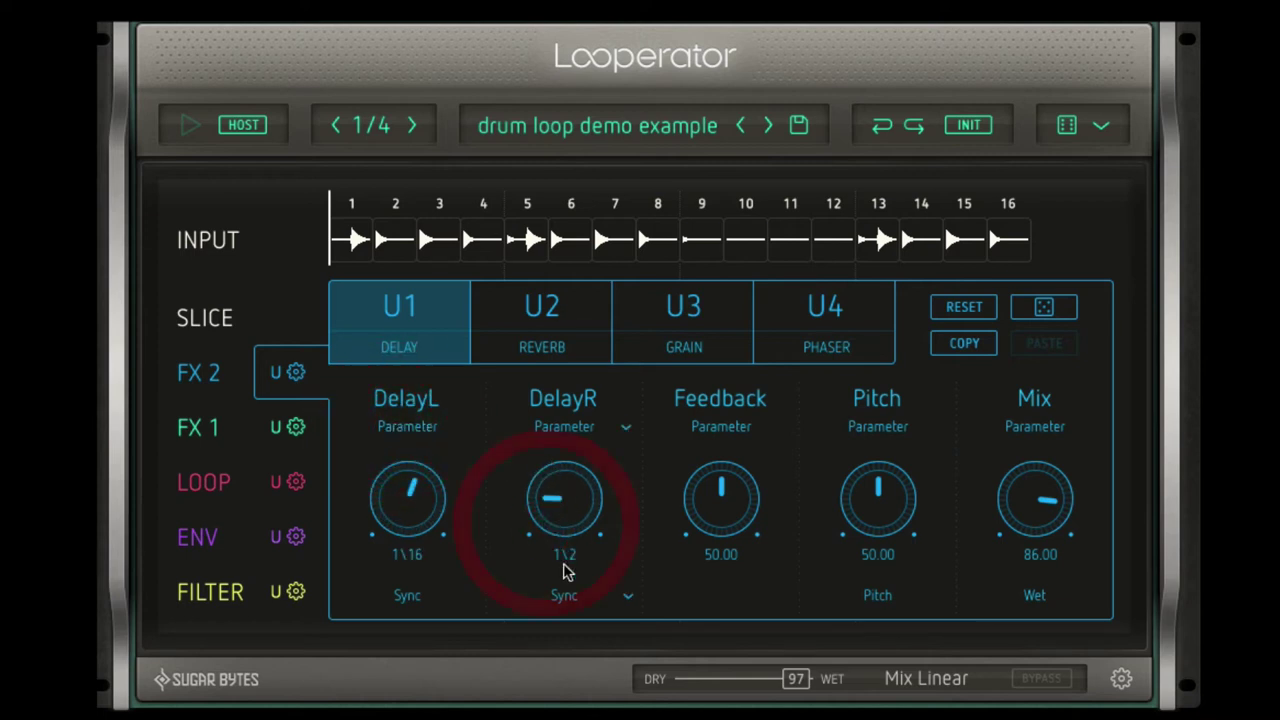
left_click_drag(716, 490, 720, 486)
left_click(291, 372)
left_click(395, 372)
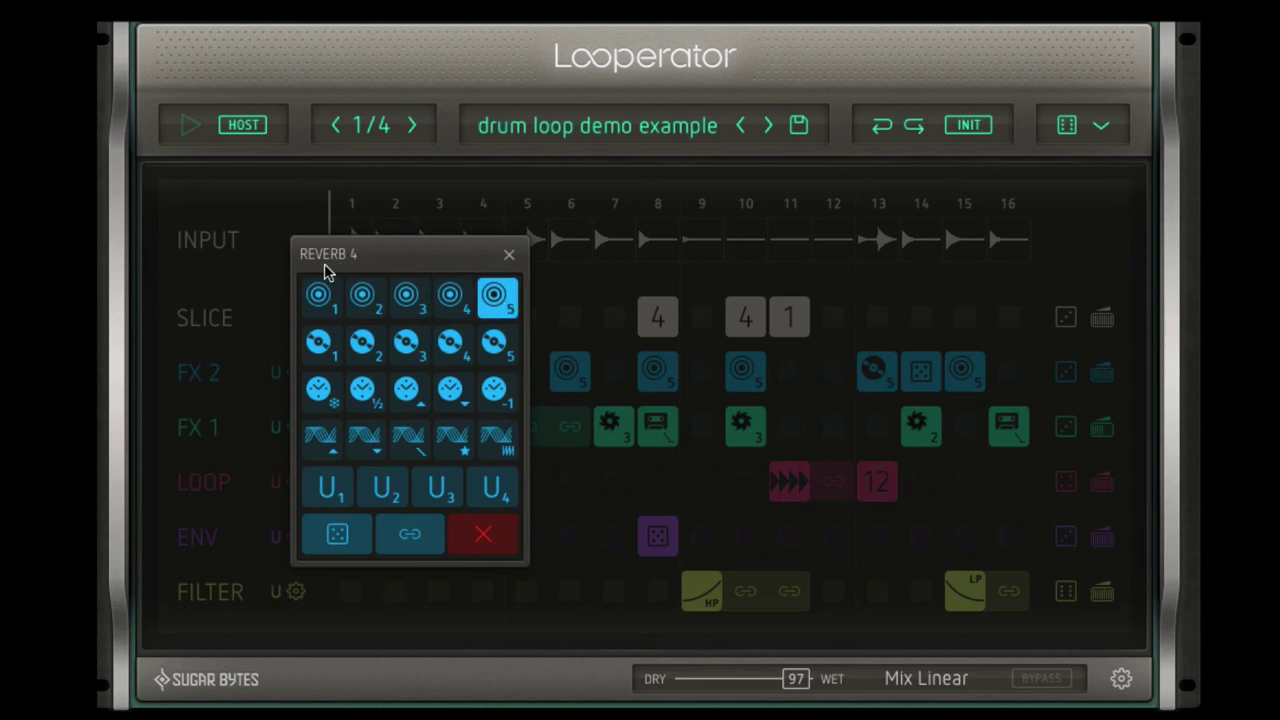
left_click(578, 312)
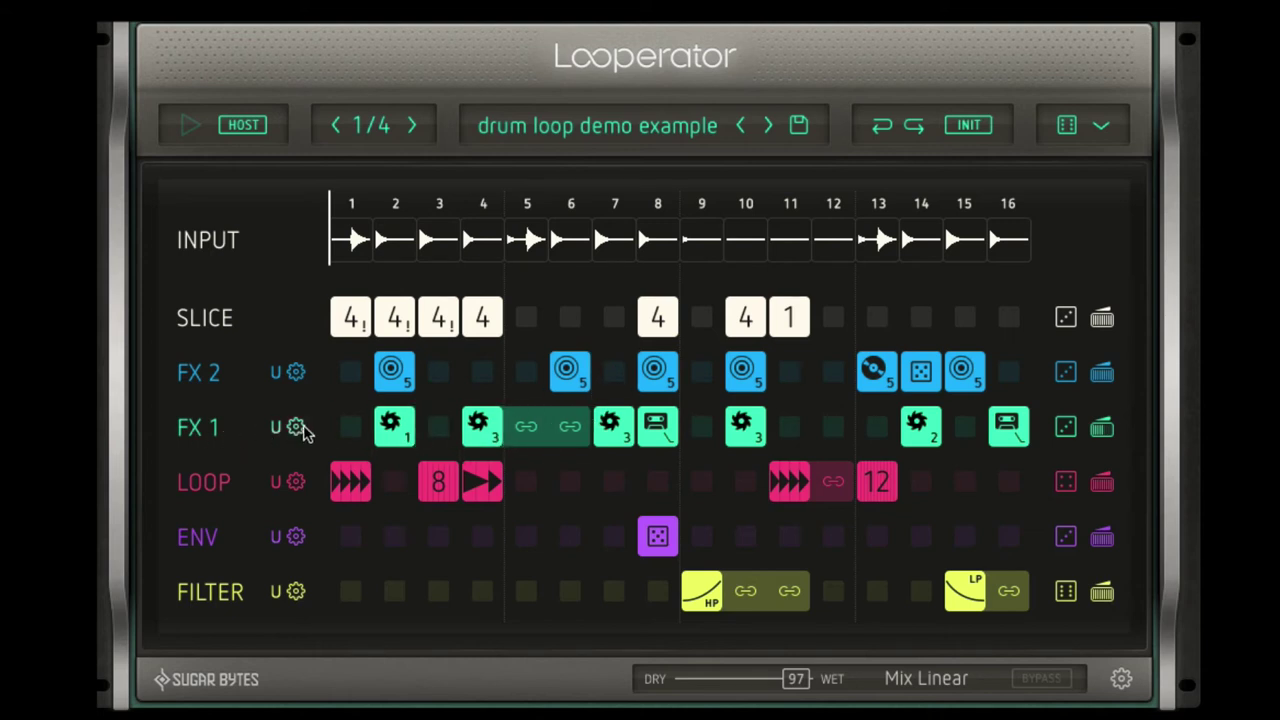
Step: Keep Distortion 1 on FX 1 step 2, set LOOP step 2 to x16, and play
left_click(395, 430)
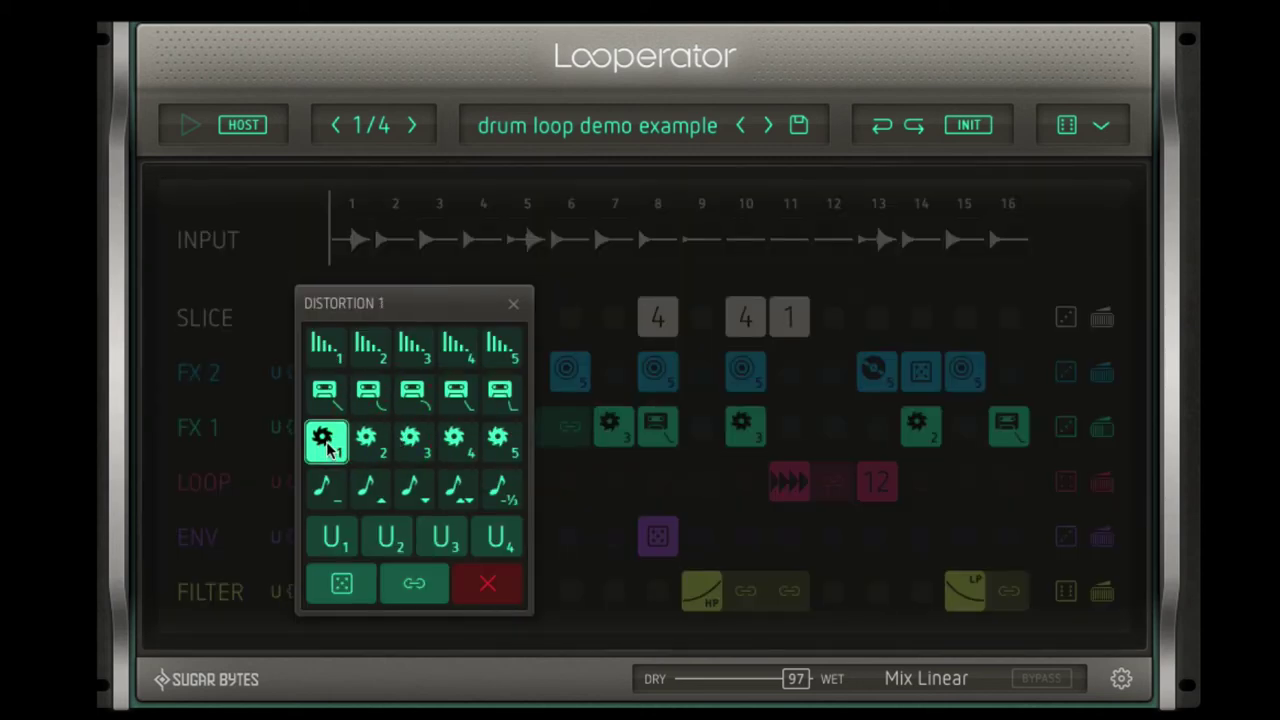
left_click(206, 423)
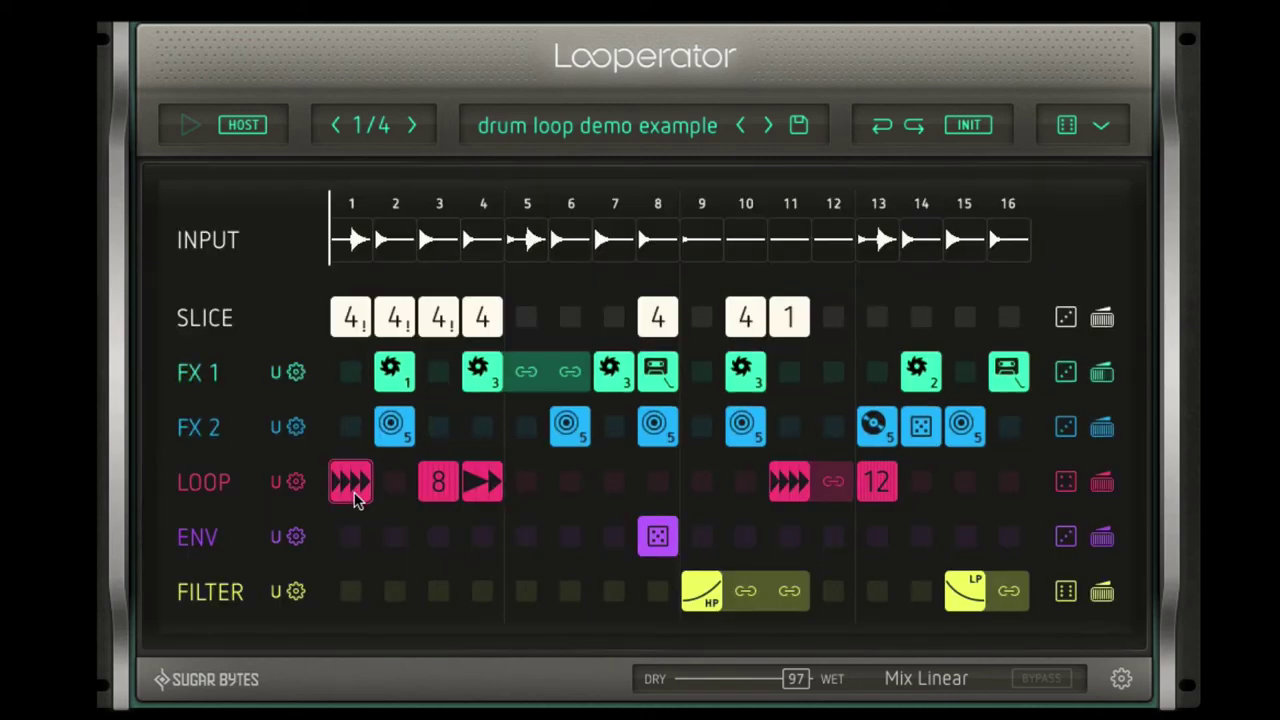
left_click(382, 490)
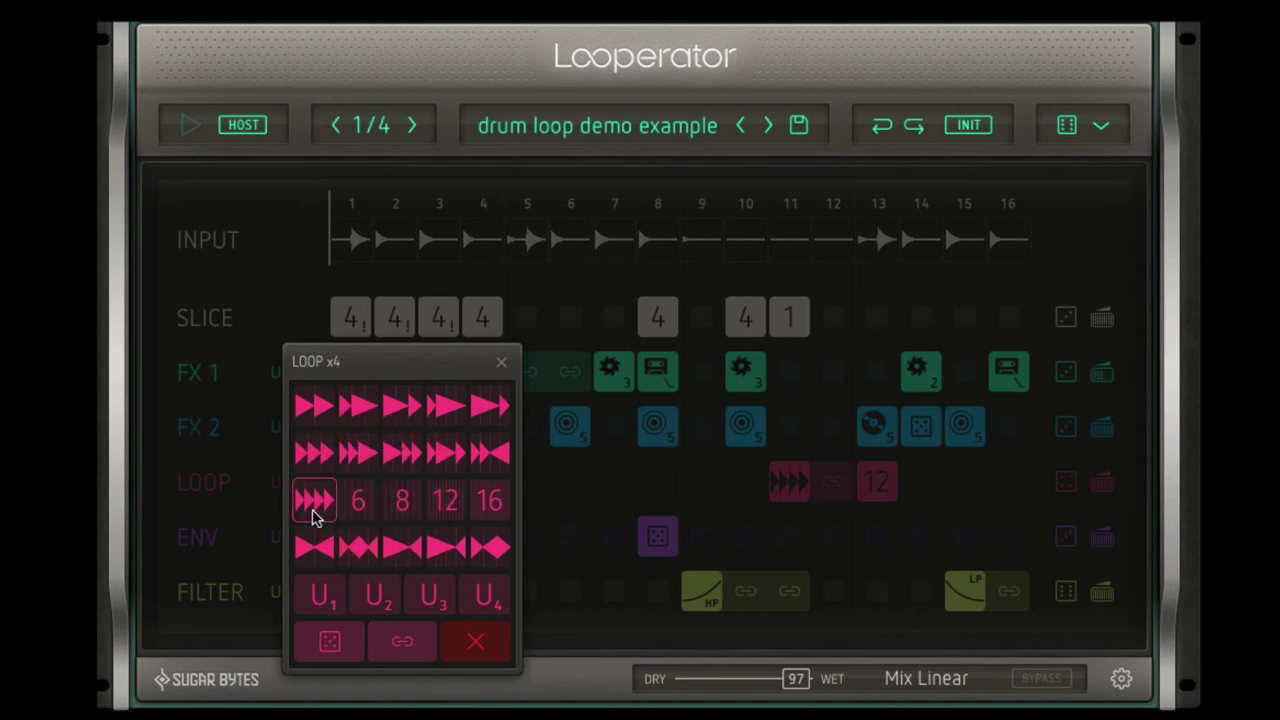
left_click(490, 502)
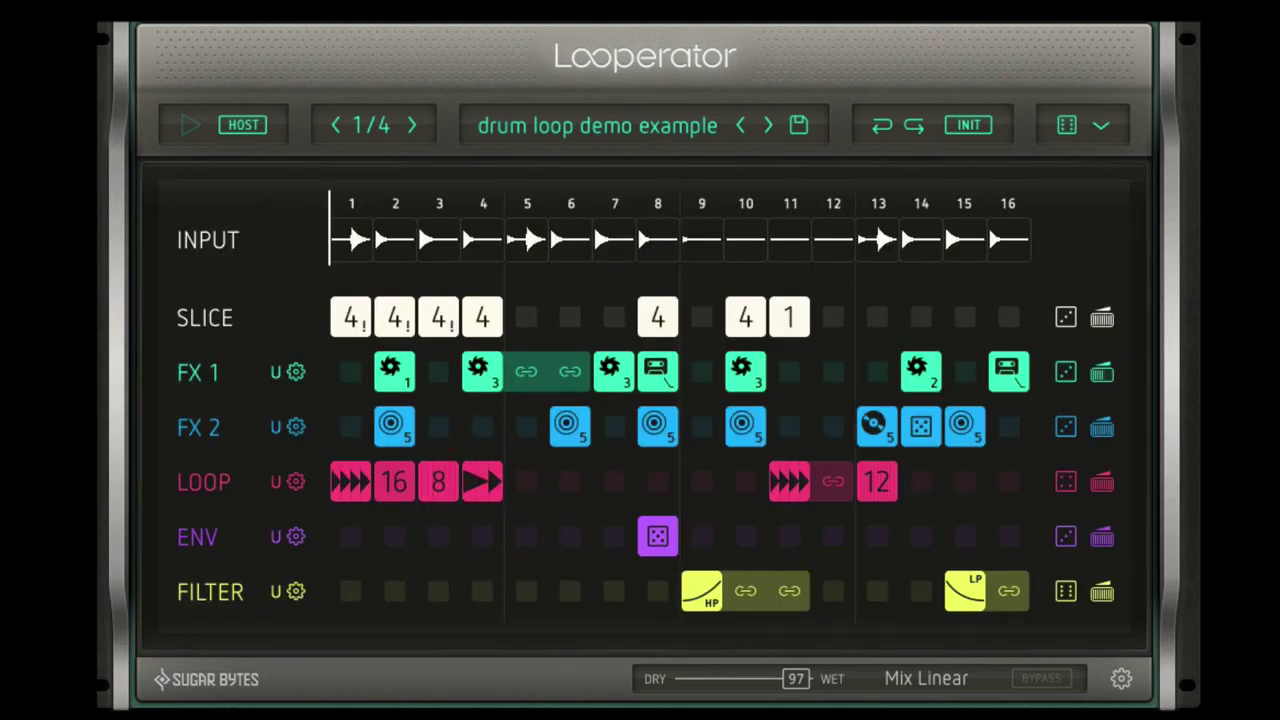
key("space")
key("space")
Step: Browse the envelope shapes for ENV step 1 and close them without choosing one
left_click(340, 552)
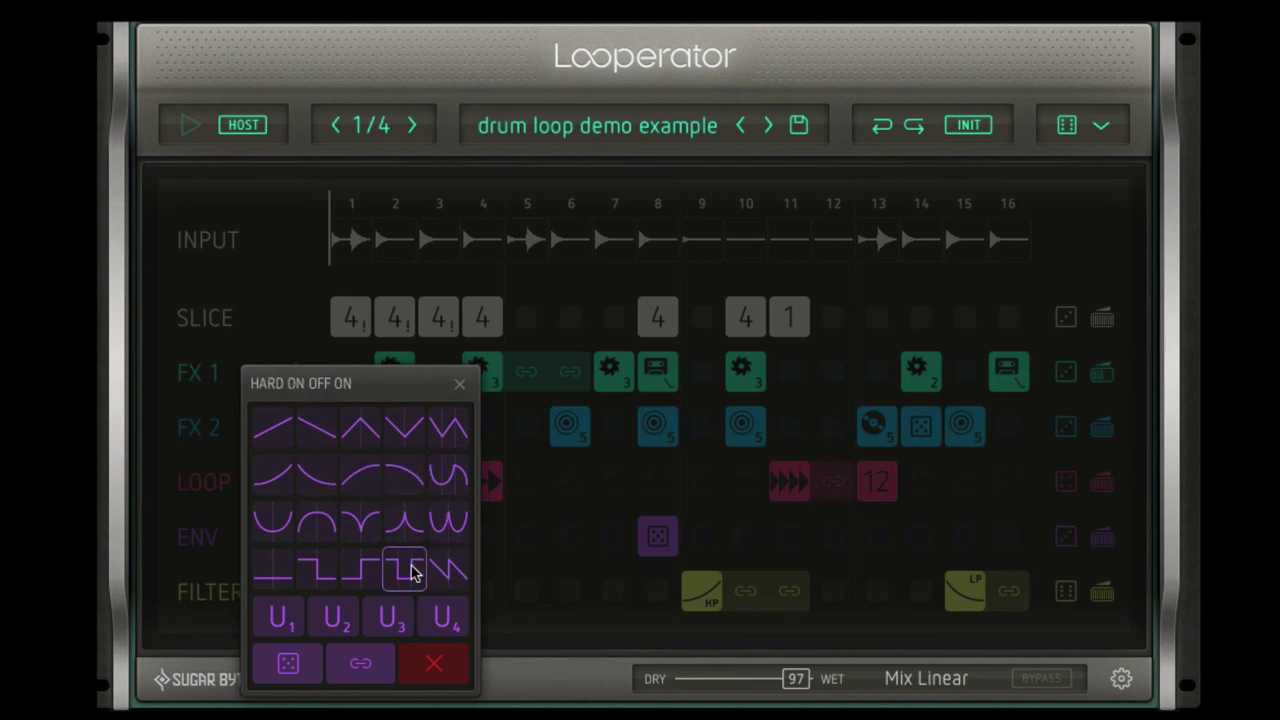
left_click(459, 383)
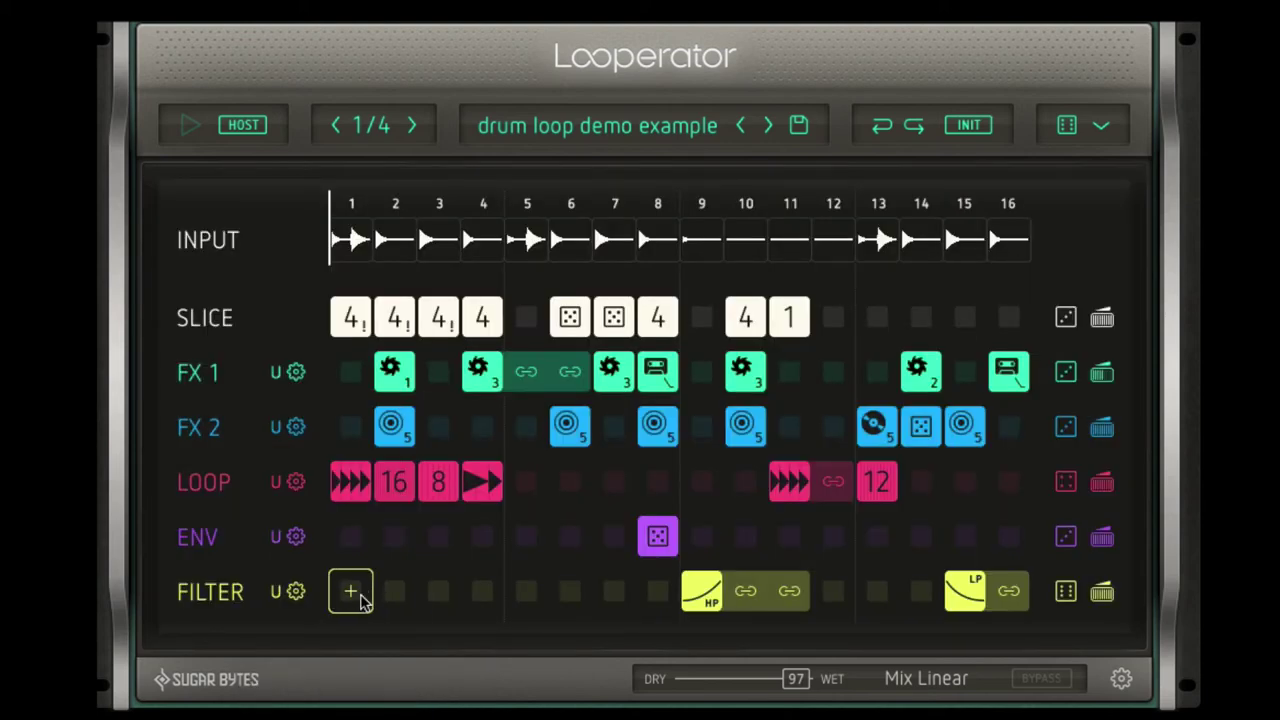
Step: Put an LP filter on FILTER step 1 and tie it through step 8
left_click(352, 595)
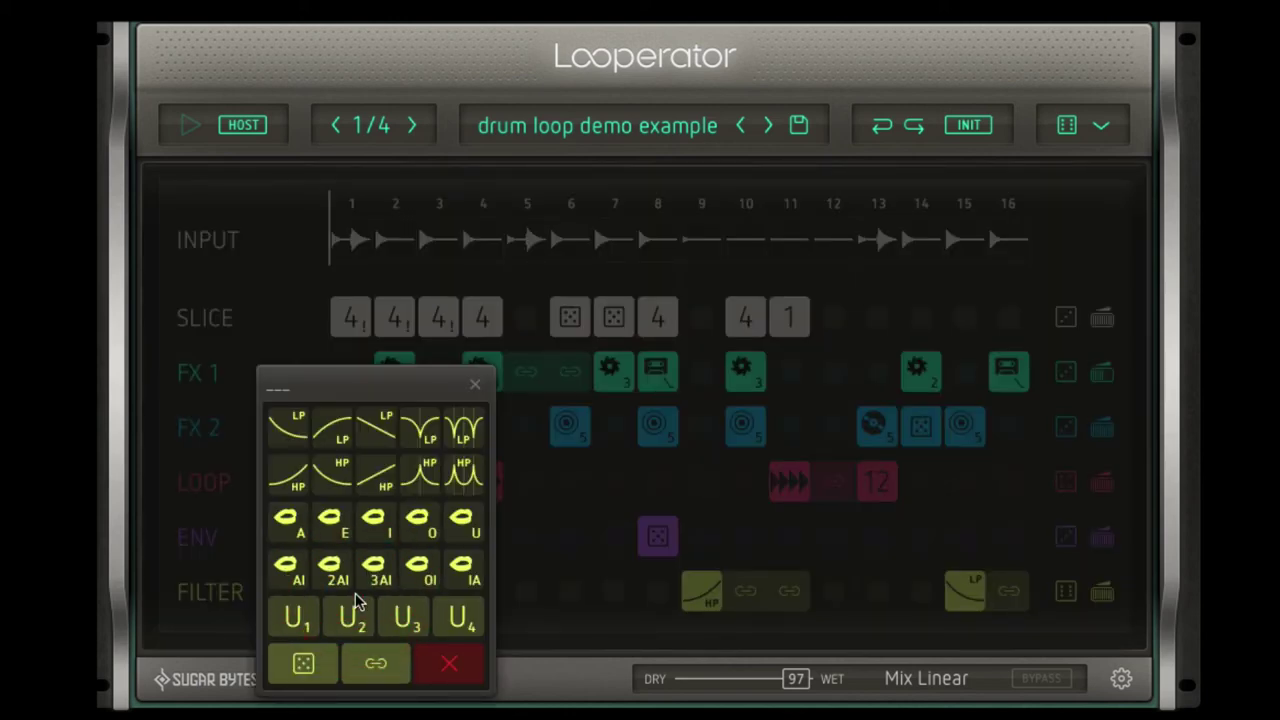
left_click(288, 428)
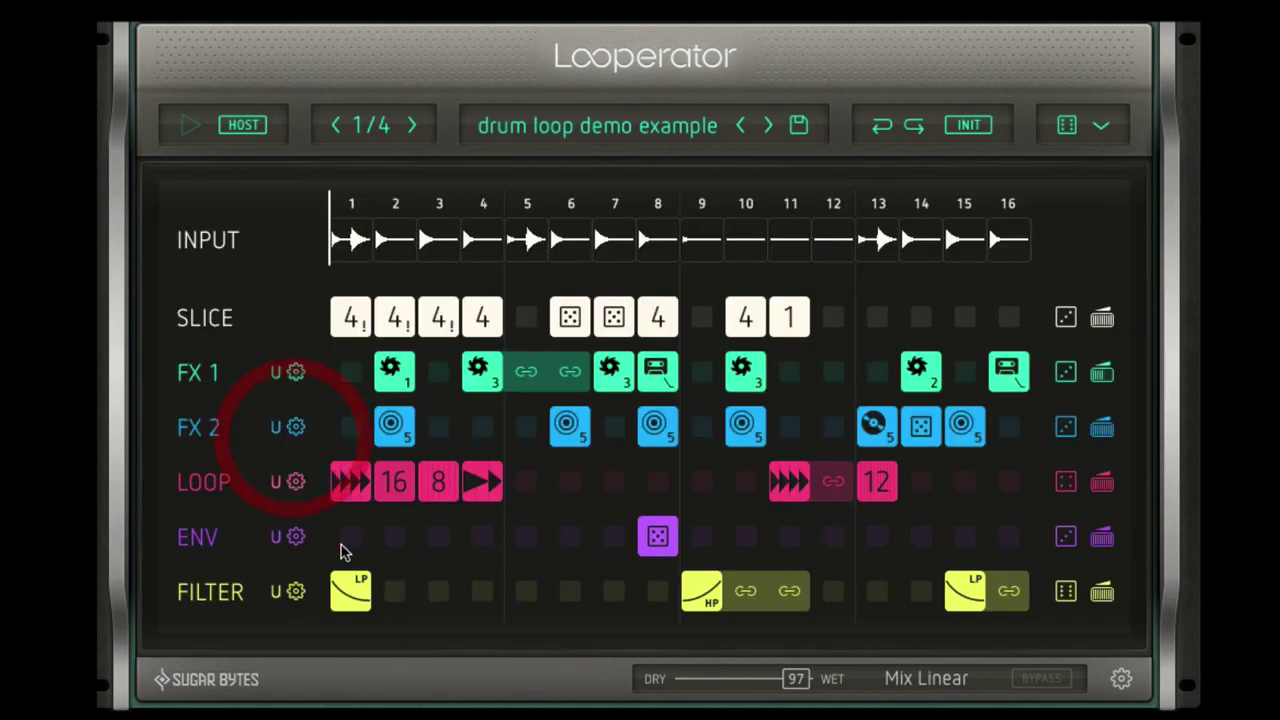
left_click(393, 591)
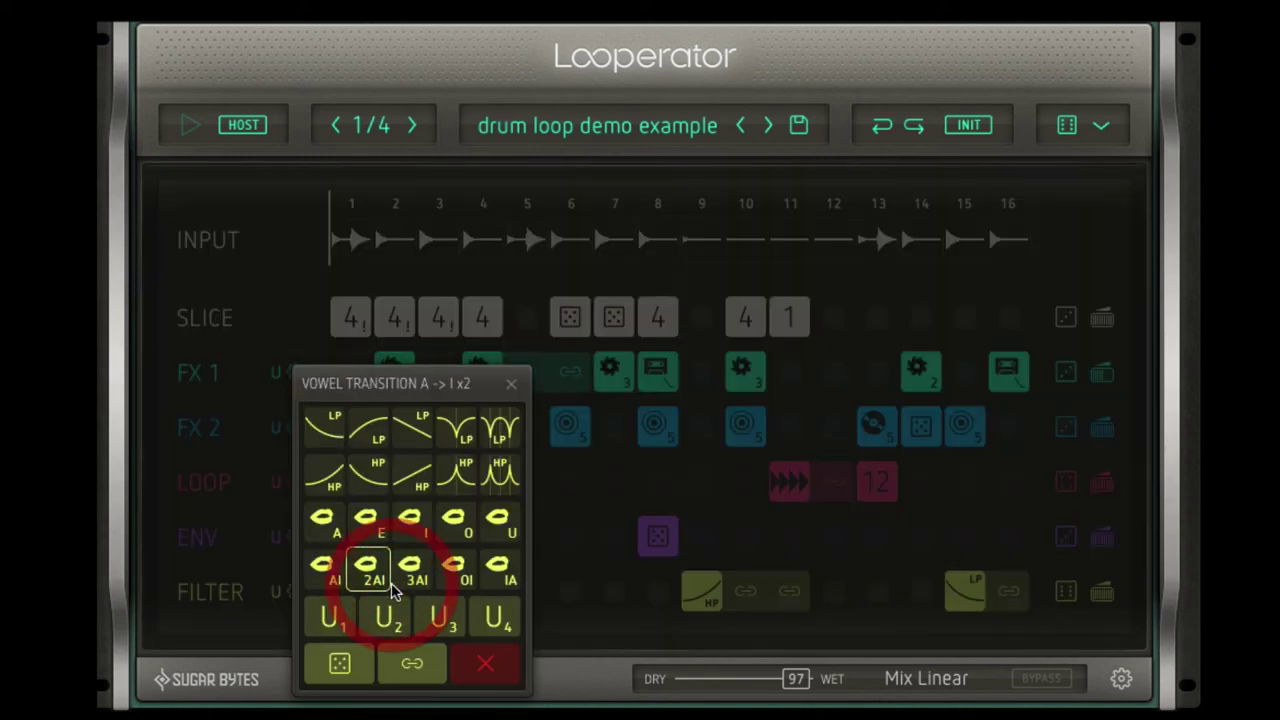
left_click(411, 669)
left_click_drag(407, 597, 655, 591)
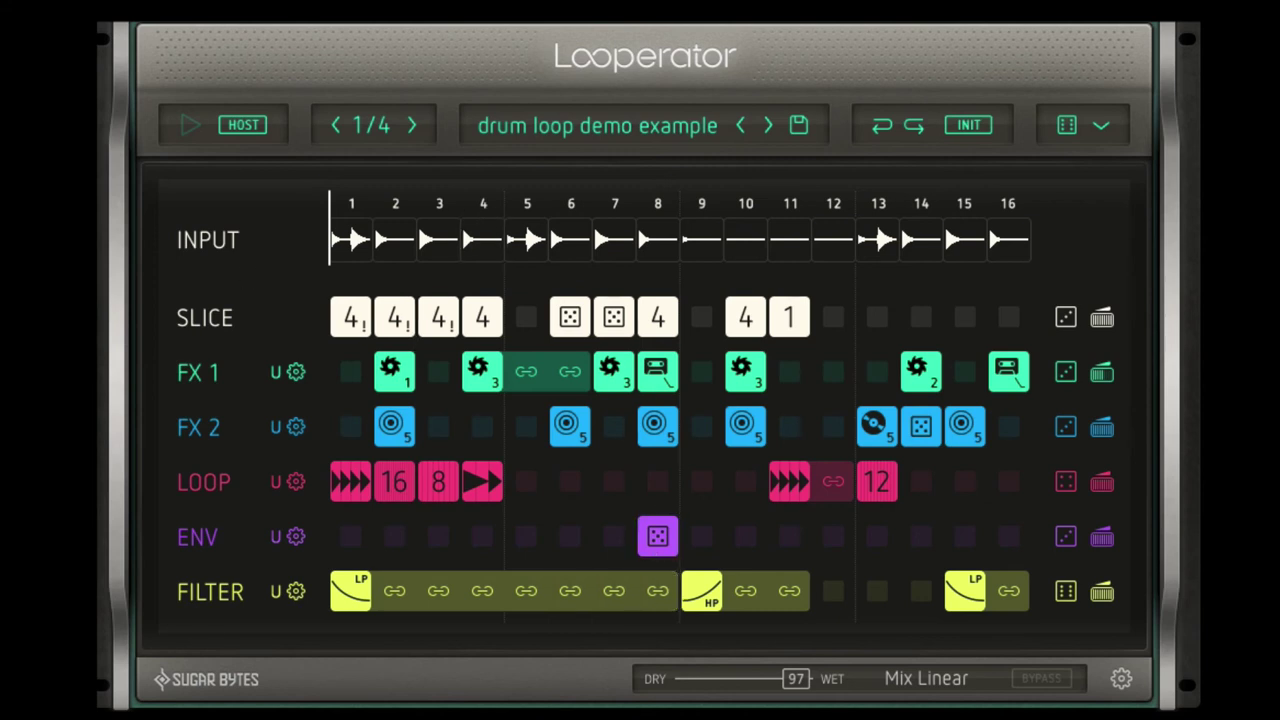
Step: Start playback of the whole set, and open then dismiss track 4's empty clip slot menu
key("space")
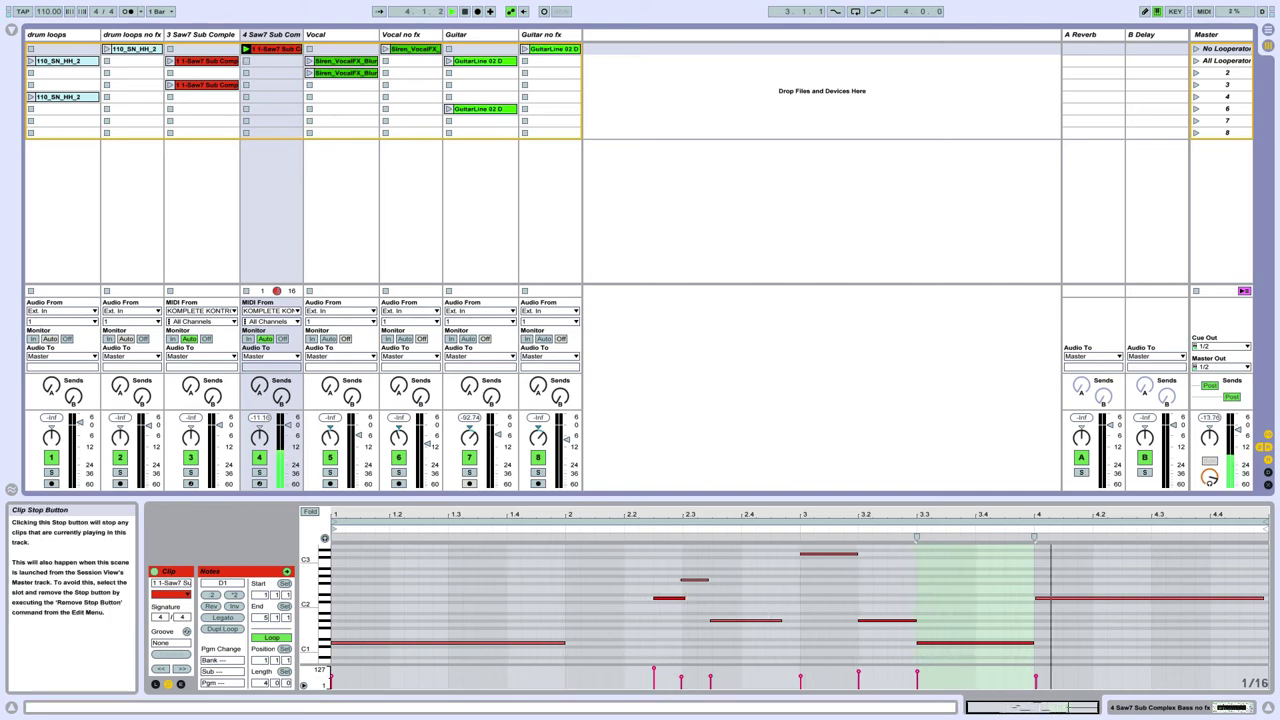
right_click(247, 62)
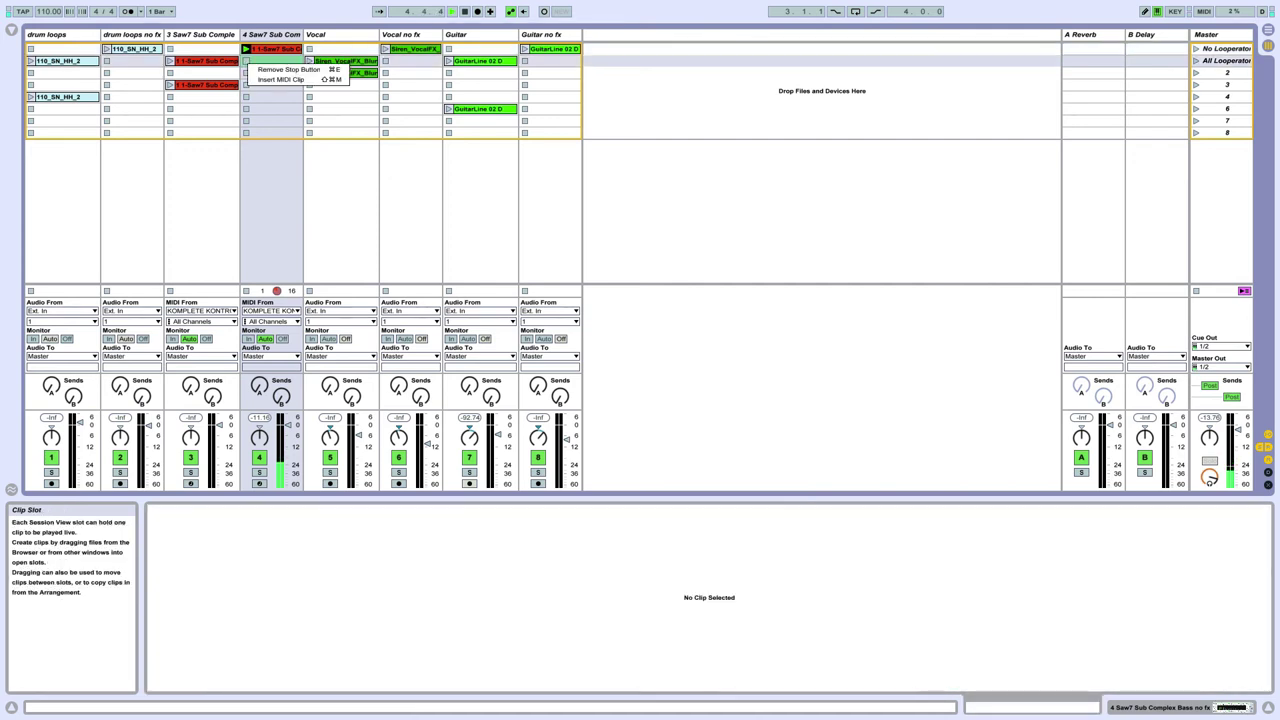
key("Escape")
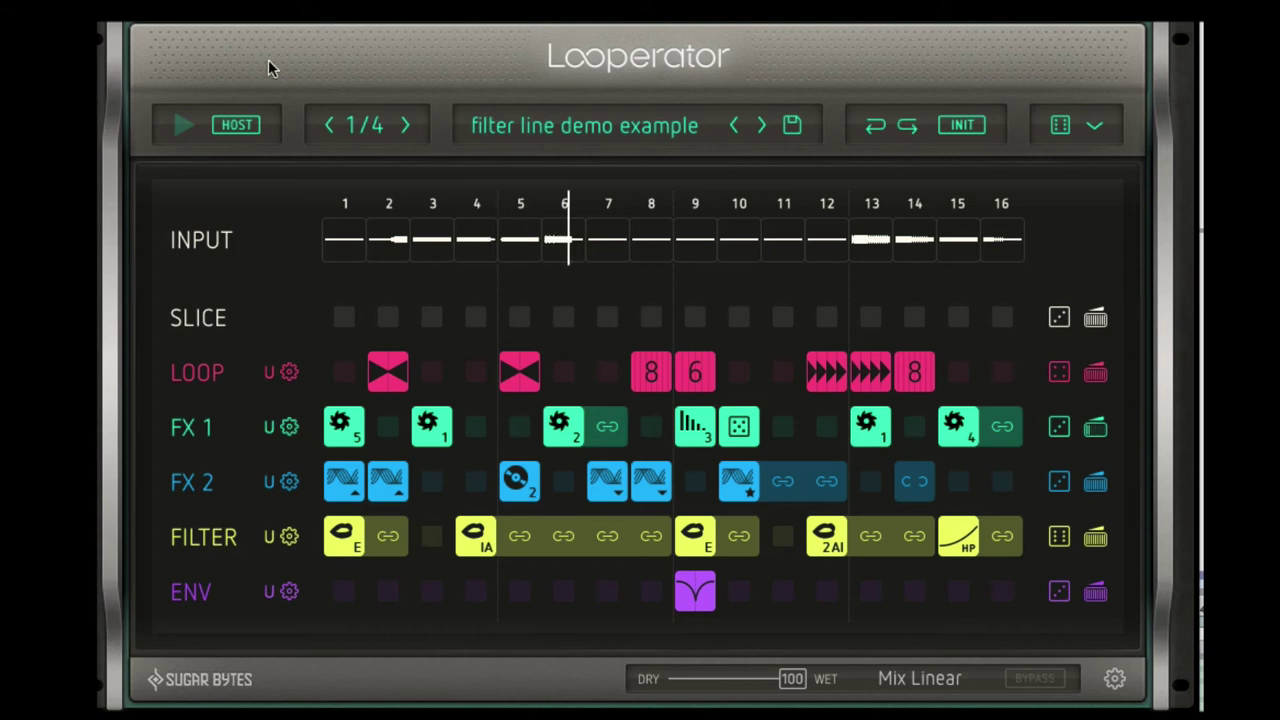
Step: Try a 1/8 step length, return to 1/4, then stop and restart playback
left_click(405, 130)
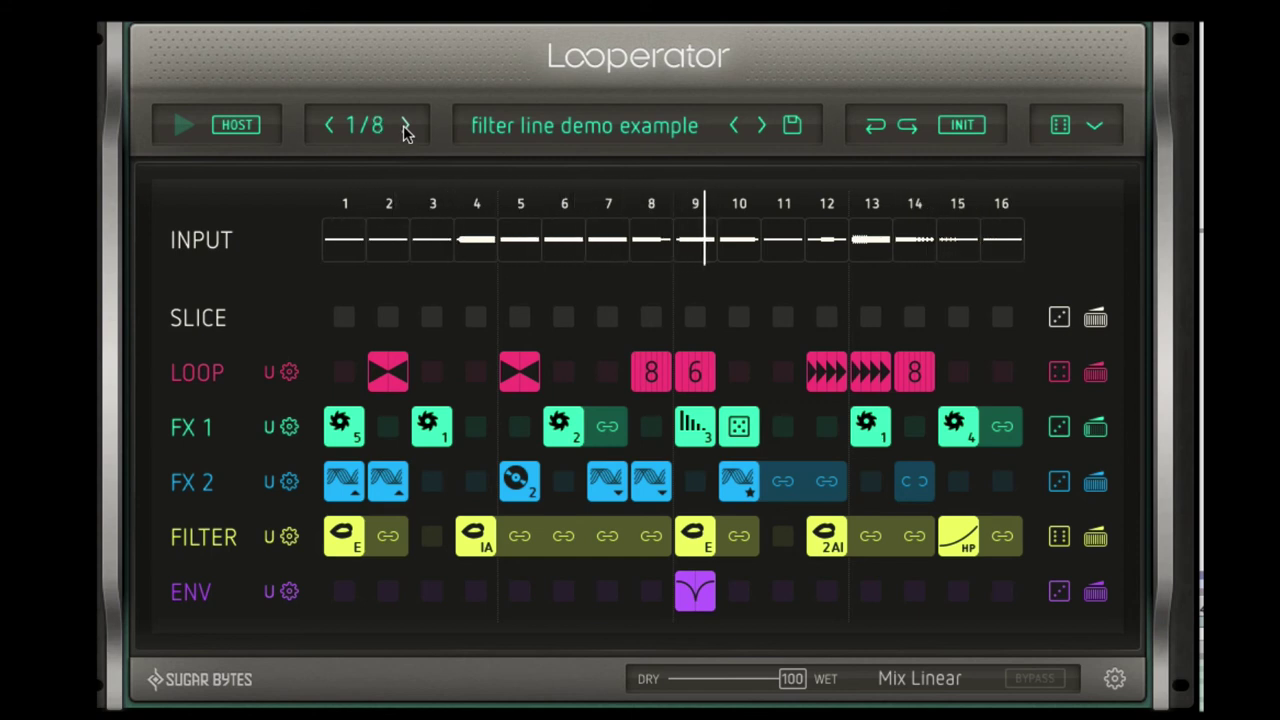
left_click(330, 128)
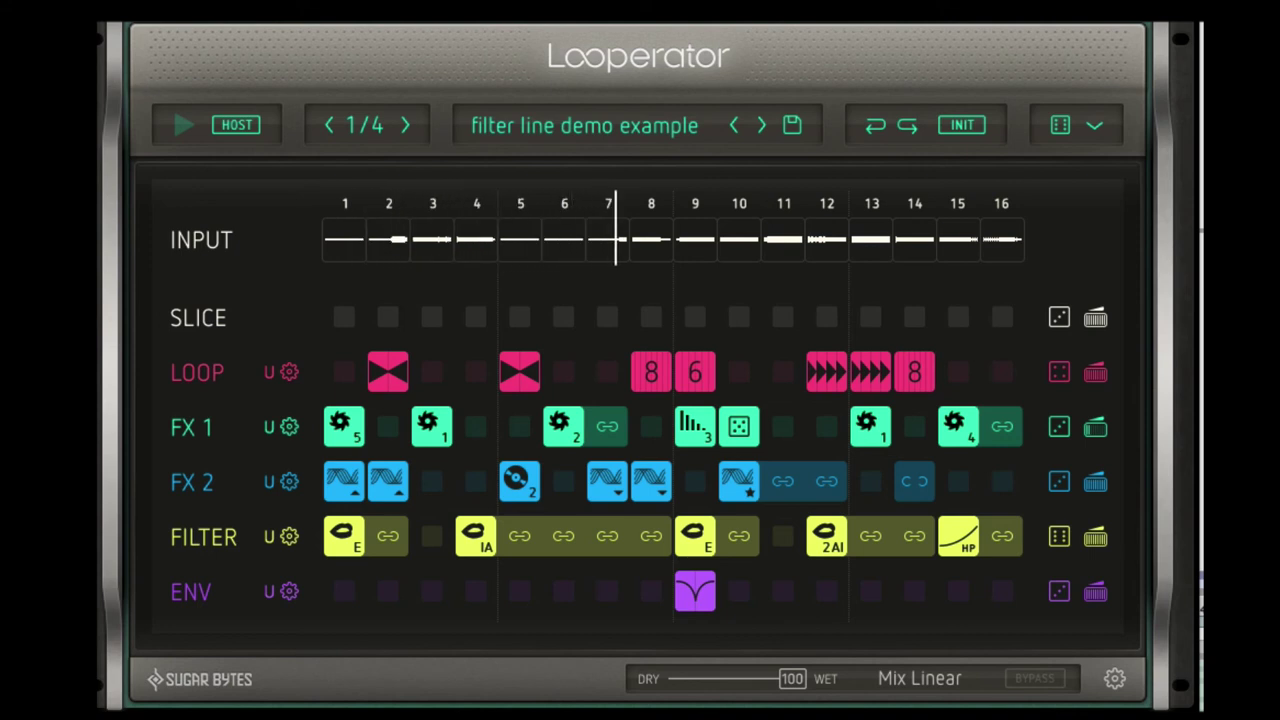
key("space")
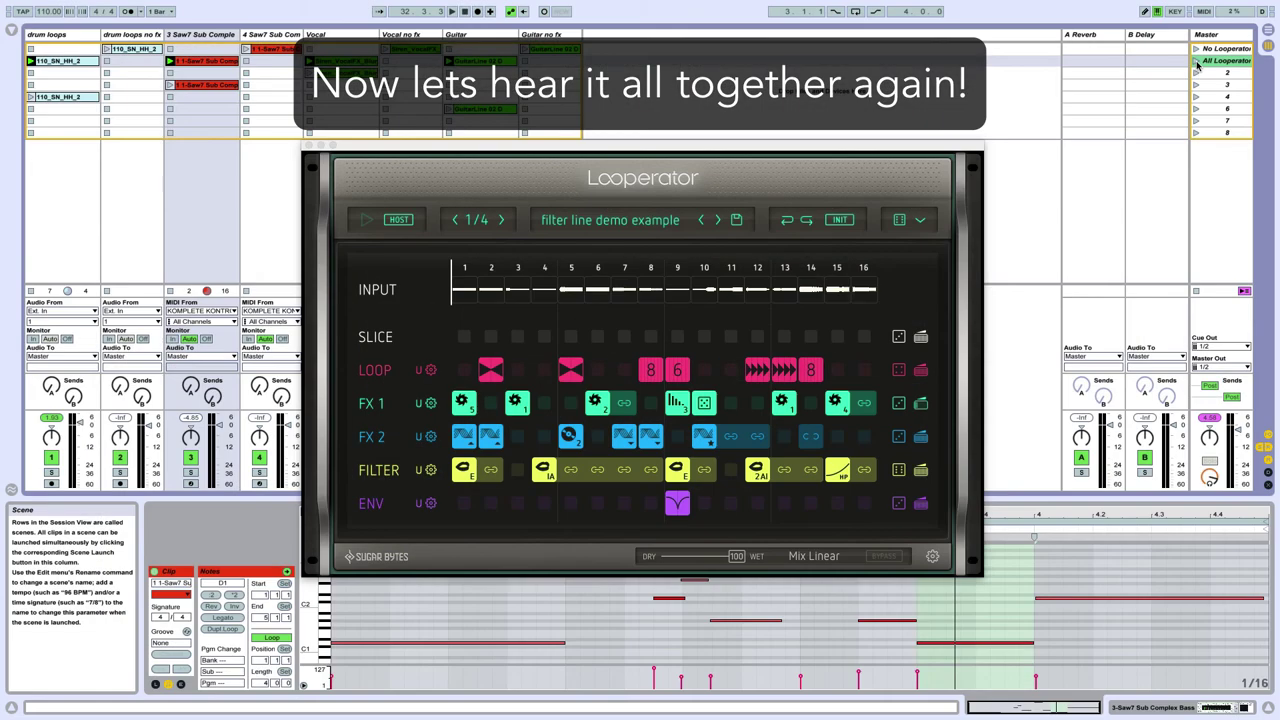
key("space")
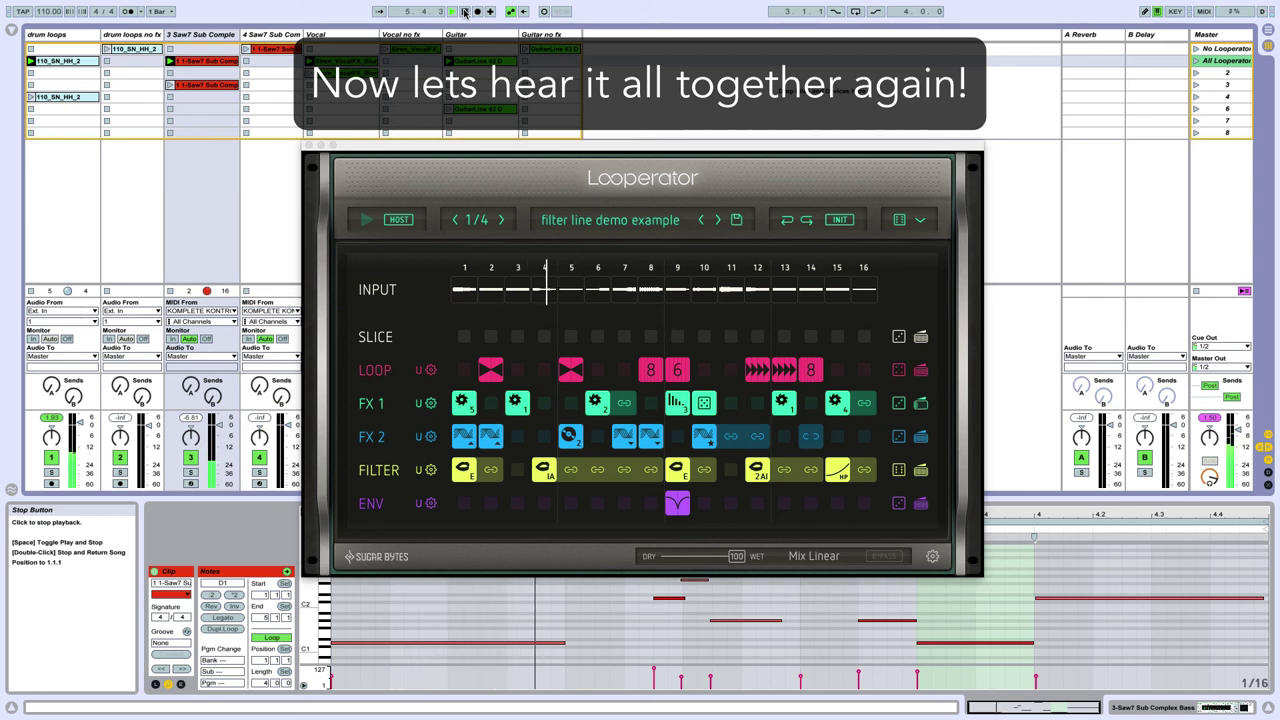
Step: Bypass Looperator and re-enable it, then switch to the drum loops track's Looperator
left_click(876, 557)
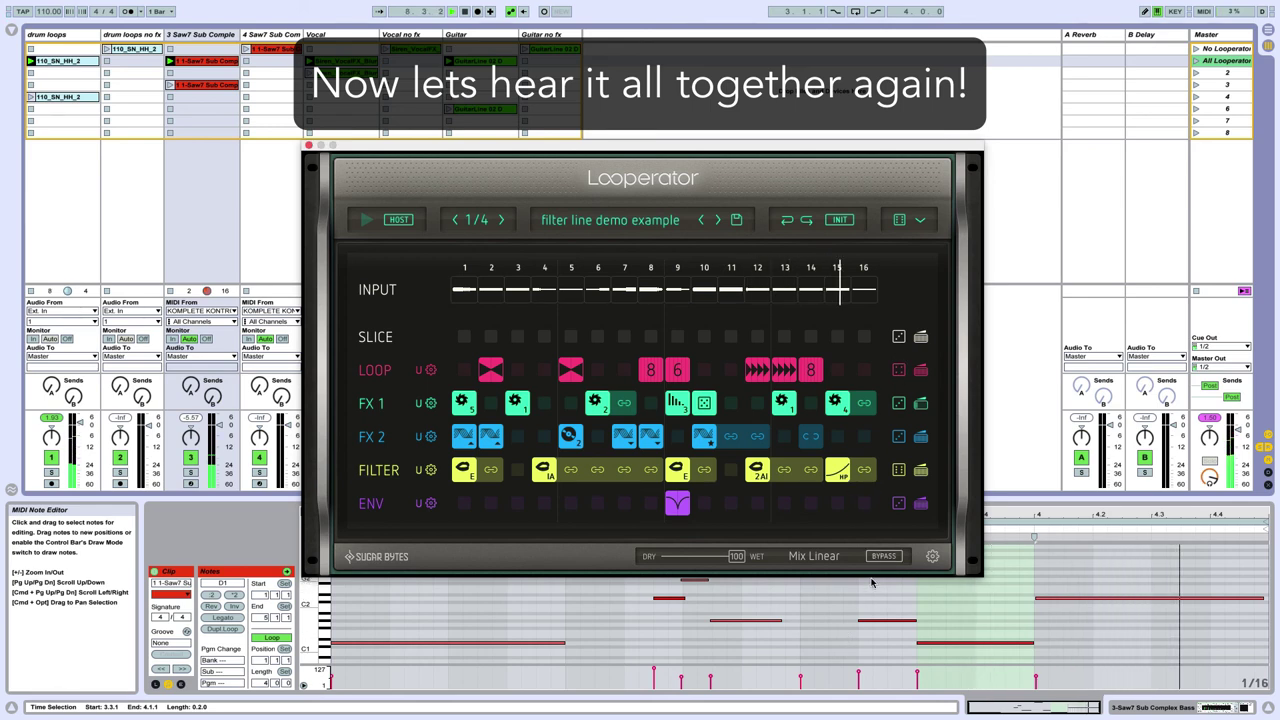
left_click(880, 560)
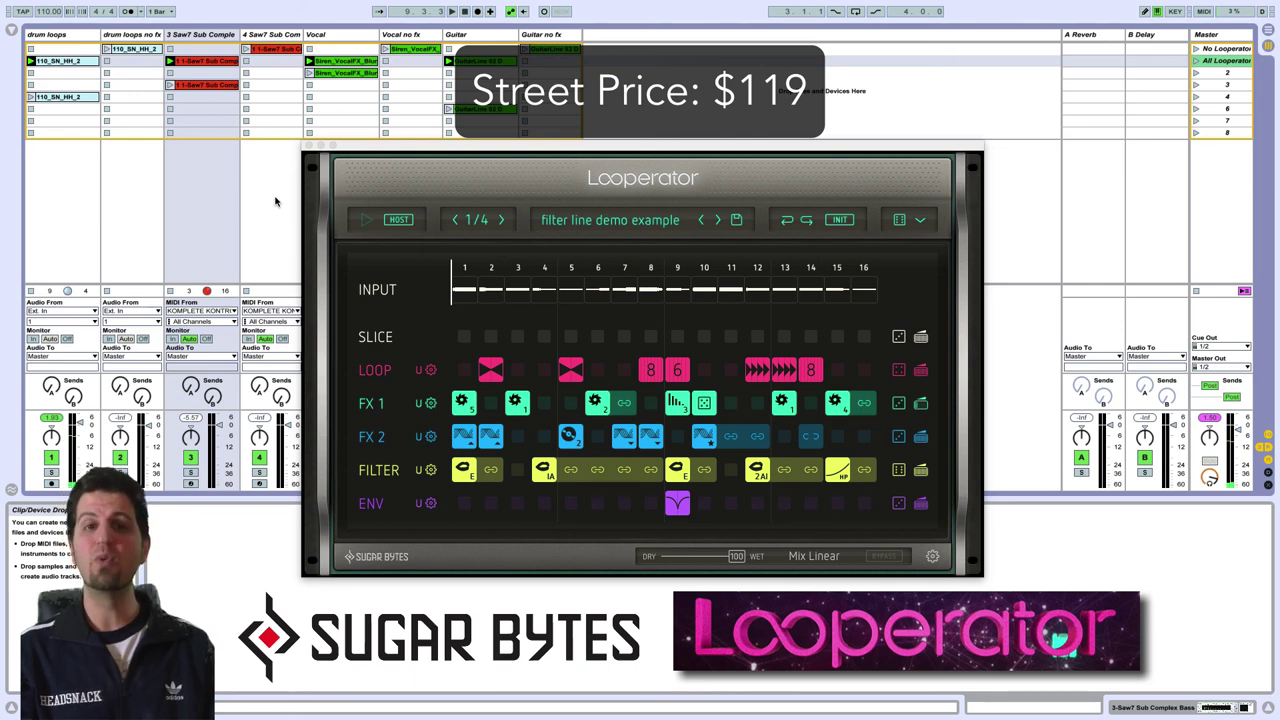
left_click(60, 38)
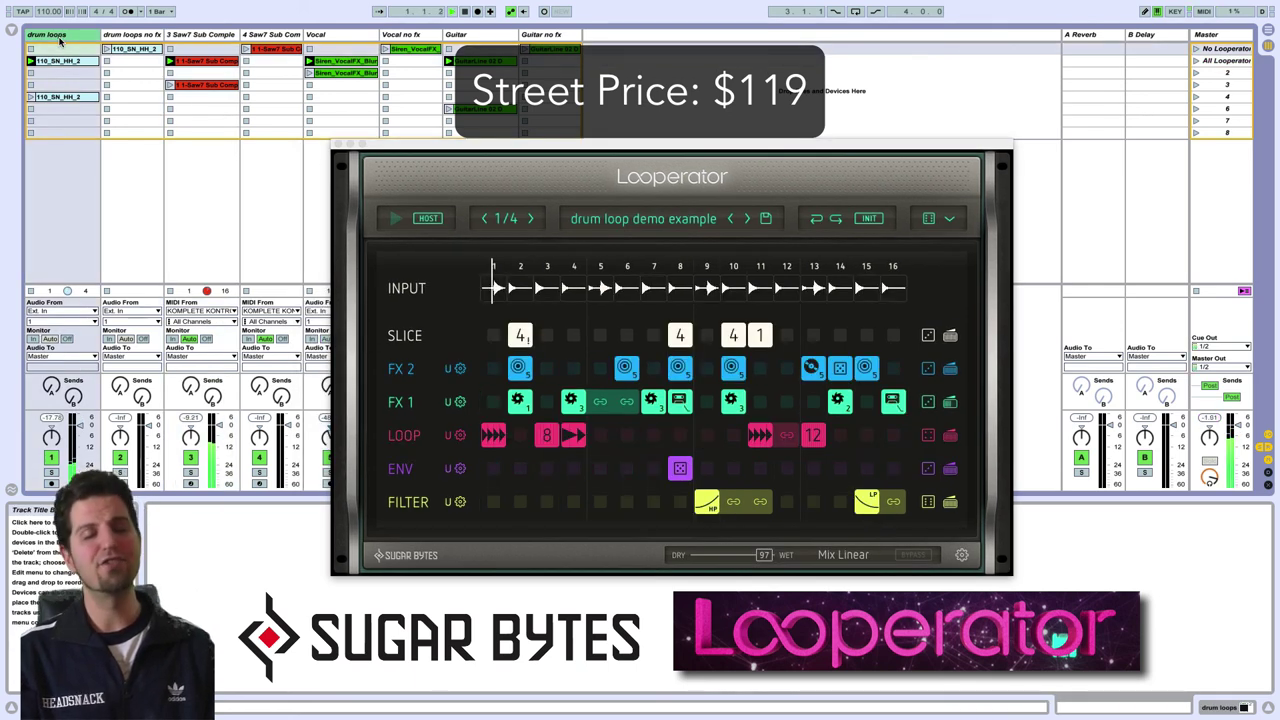